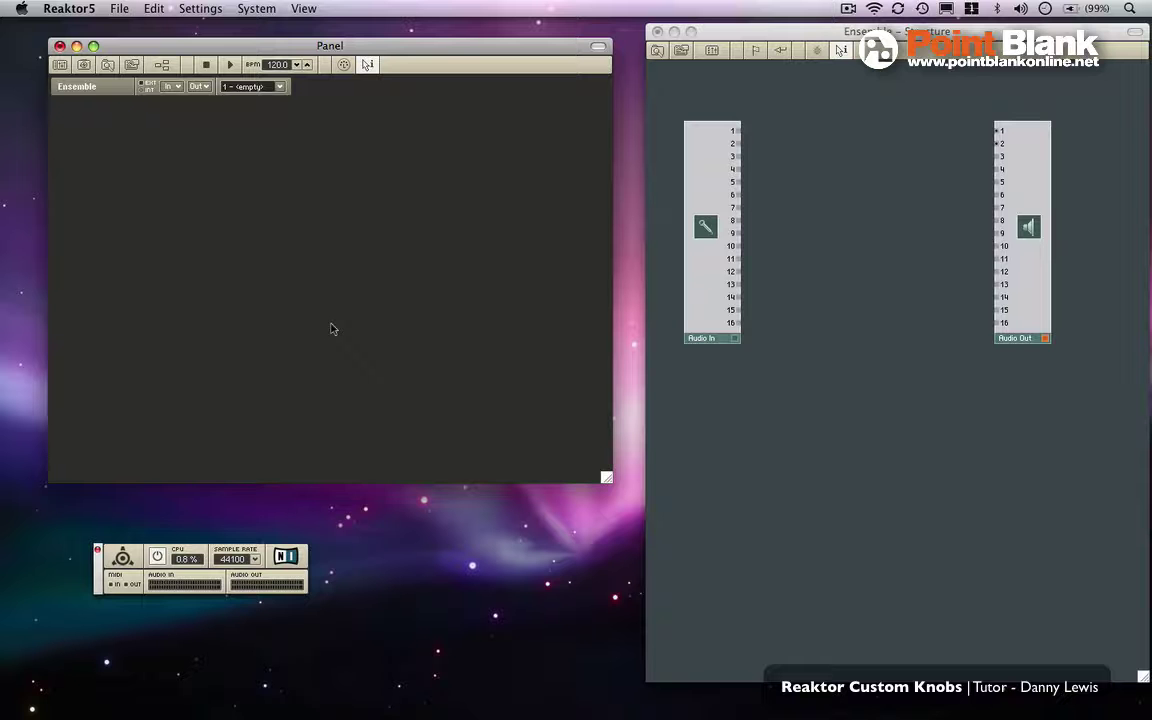
- Insert the Micro Space reverb from Insert Instrument > Effects into the Structure
{"action": "left_click", "coordinate": [779, 166]}
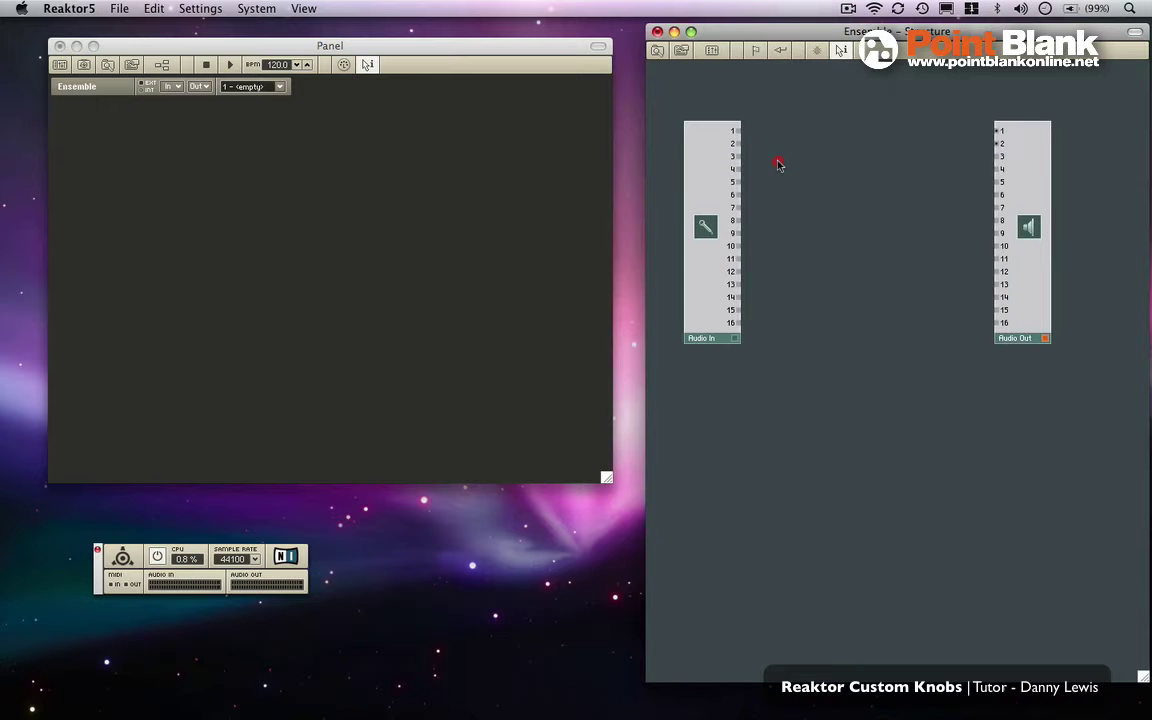
{"action": "right_click", "coordinate": [779, 162]}
{"action": "mouse_move", "coordinate": [997, 168]}
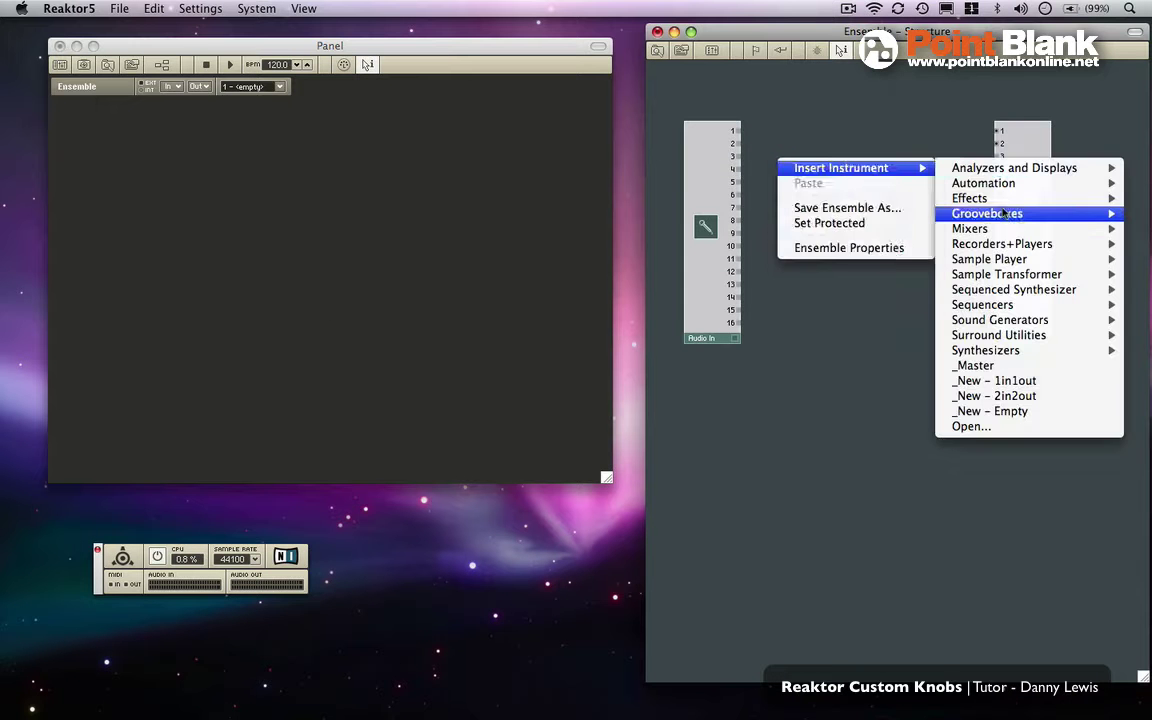
{"action": "mouse_move", "coordinate": [1003, 203]}
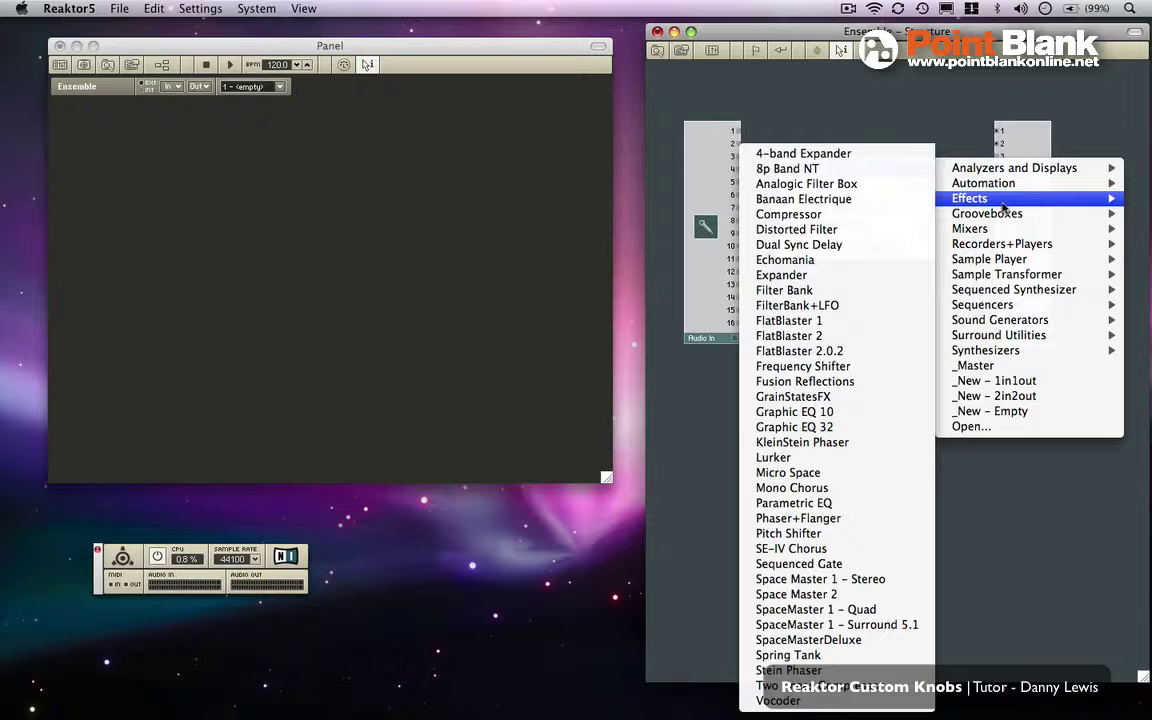
{"action": "left_click", "coordinate": [818, 474]}
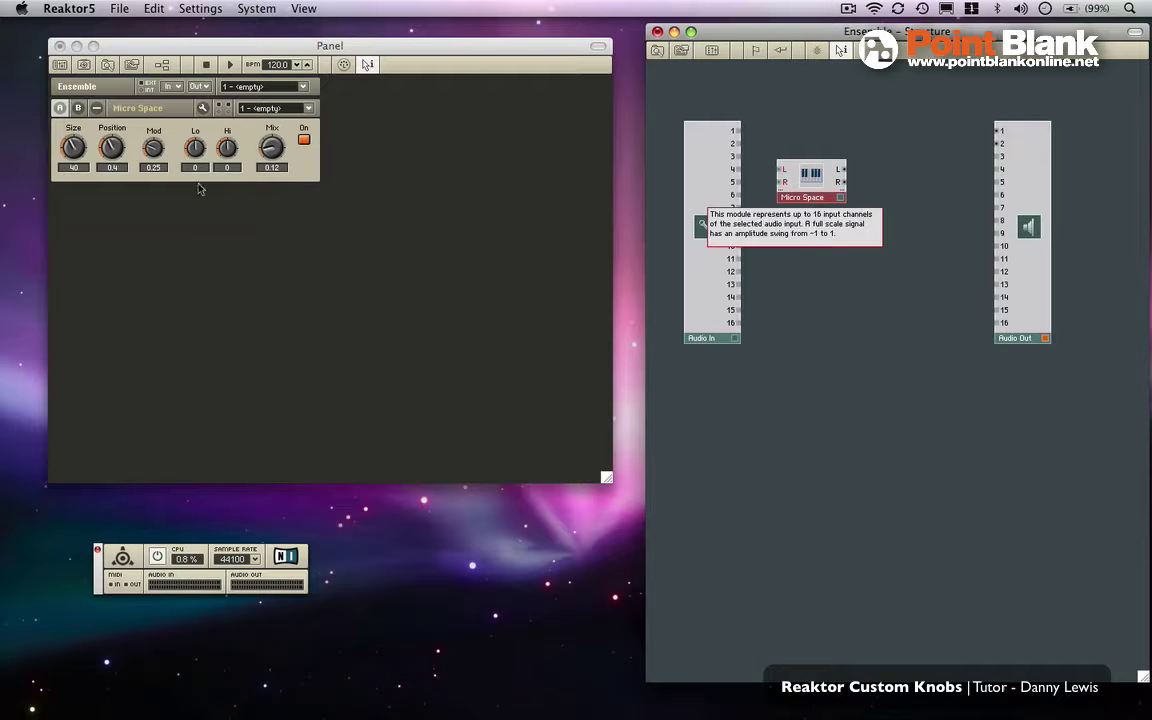
- Wire Audio In 1/2 into Micro Space L/R and its outputs to Audio Out 1/2
{"action": "left_click_drag", "start_coordinate": [811, 175], "coordinate": [998, 131]}
{"action": "left_click_drag", "start_coordinate": [893, 141], "coordinate": [1006, 146]}
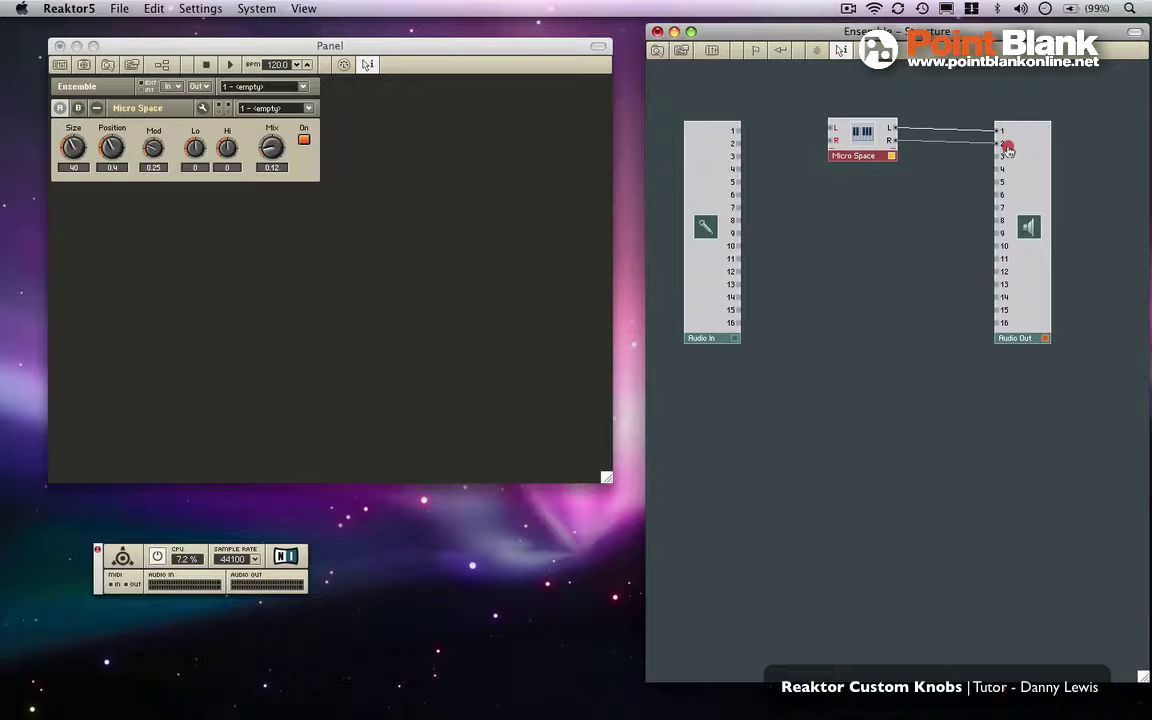
{"action": "left_click_drag", "start_coordinate": [737, 130], "coordinate": [831, 131]}
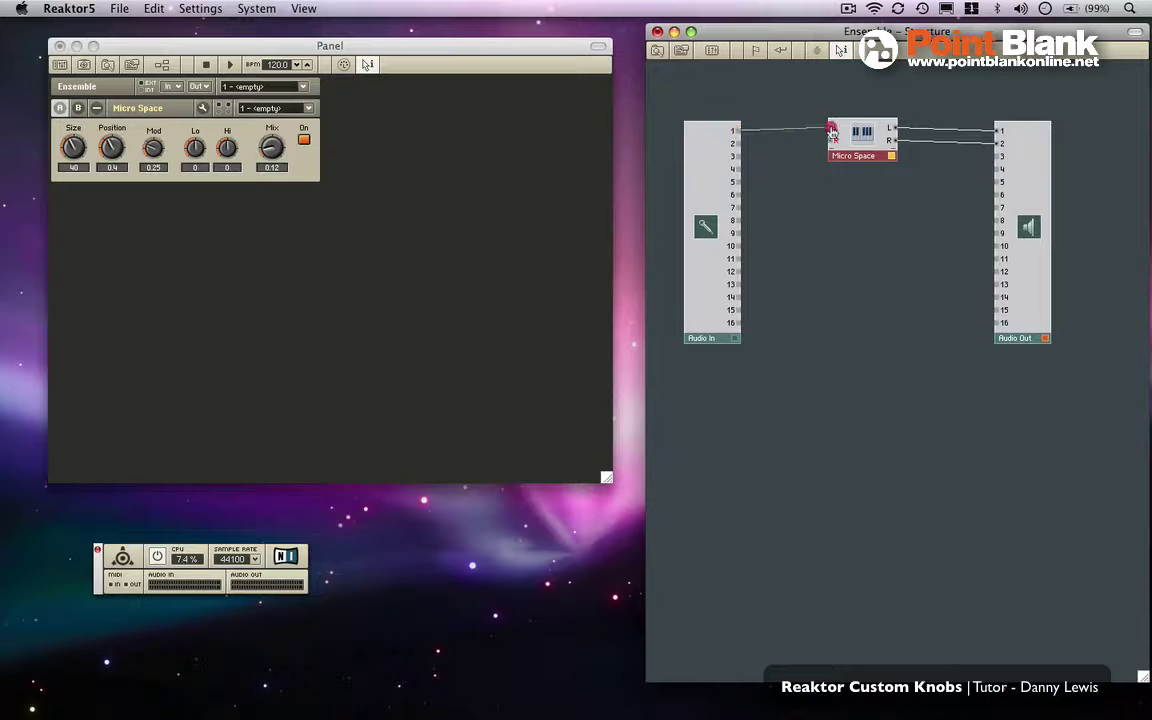
{"action": "left_click_drag", "start_coordinate": [737, 143], "coordinate": [865, 139]}
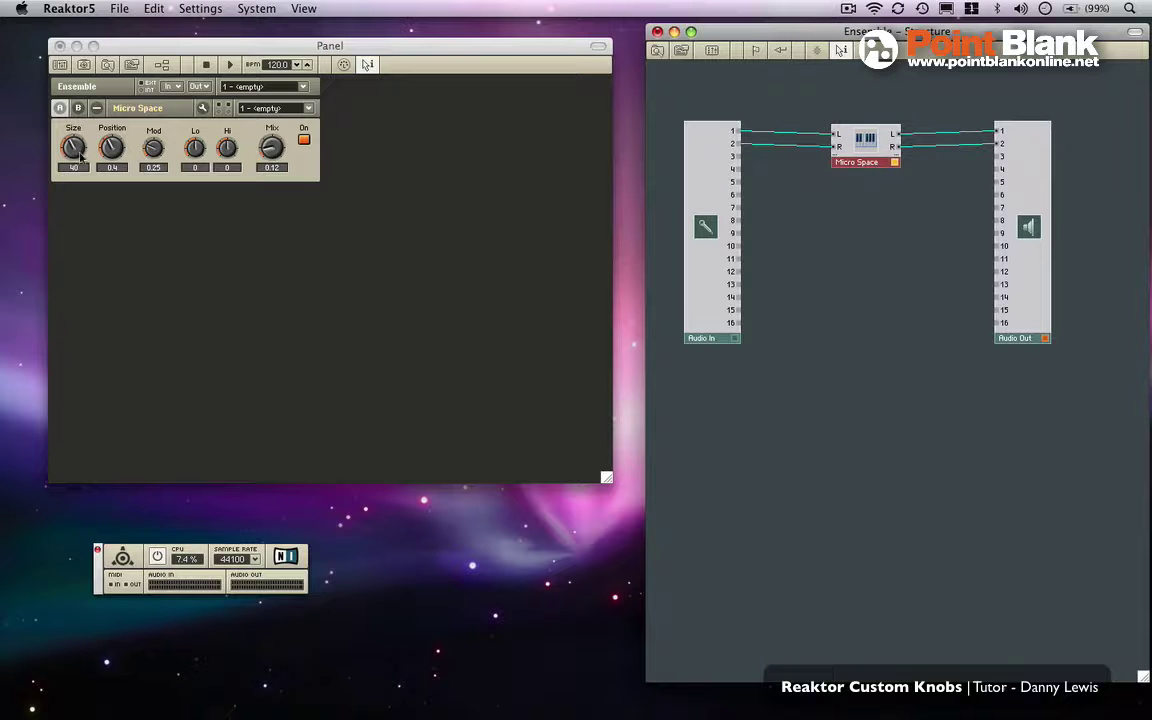
- Open the Size knob's Properties beside the Panel, showing its View (appearance) settings
{"action": "double_click", "coordinate": [71, 150]}
{"action": "left_click_drag", "start_coordinate": [762, 309], "coordinate": [492, 254]}
{"action": "left_click", "coordinate": [508, 289]}
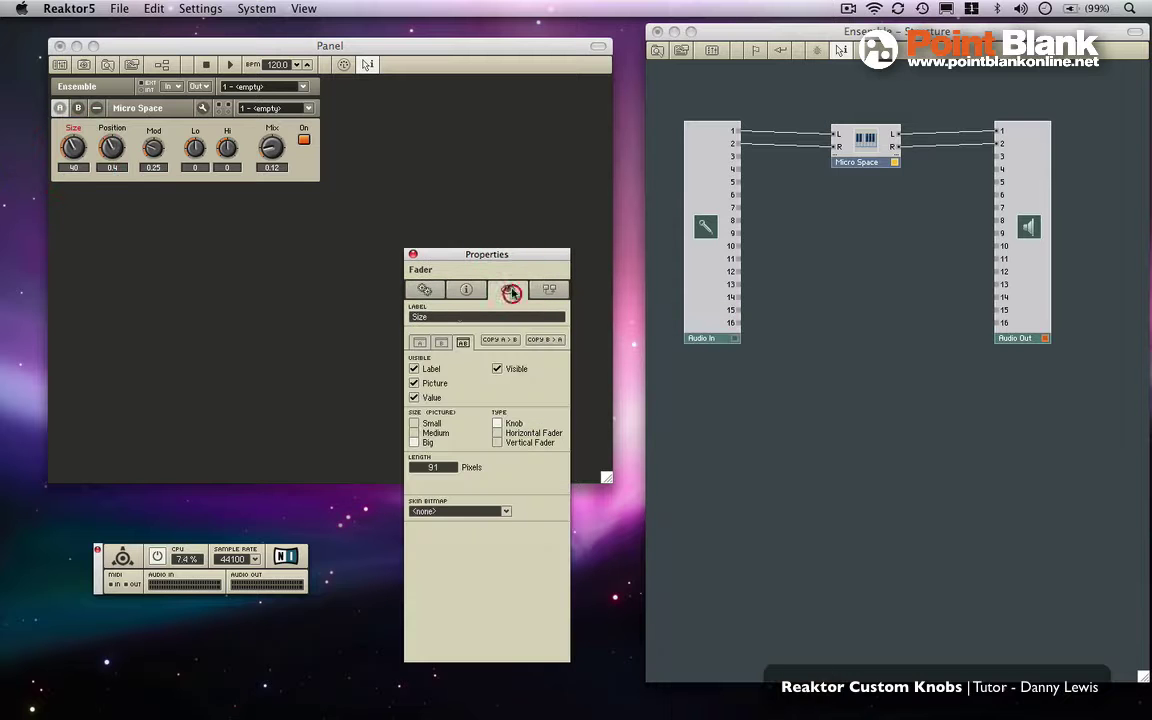
{"action": "left_click", "coordinate": [415, 443]}
- Browse the Insert Instrument categories down to the Effects list, e.g. FlatBlaster and Lurker
{"action": "right_click", "coordinate": [862, 303]}
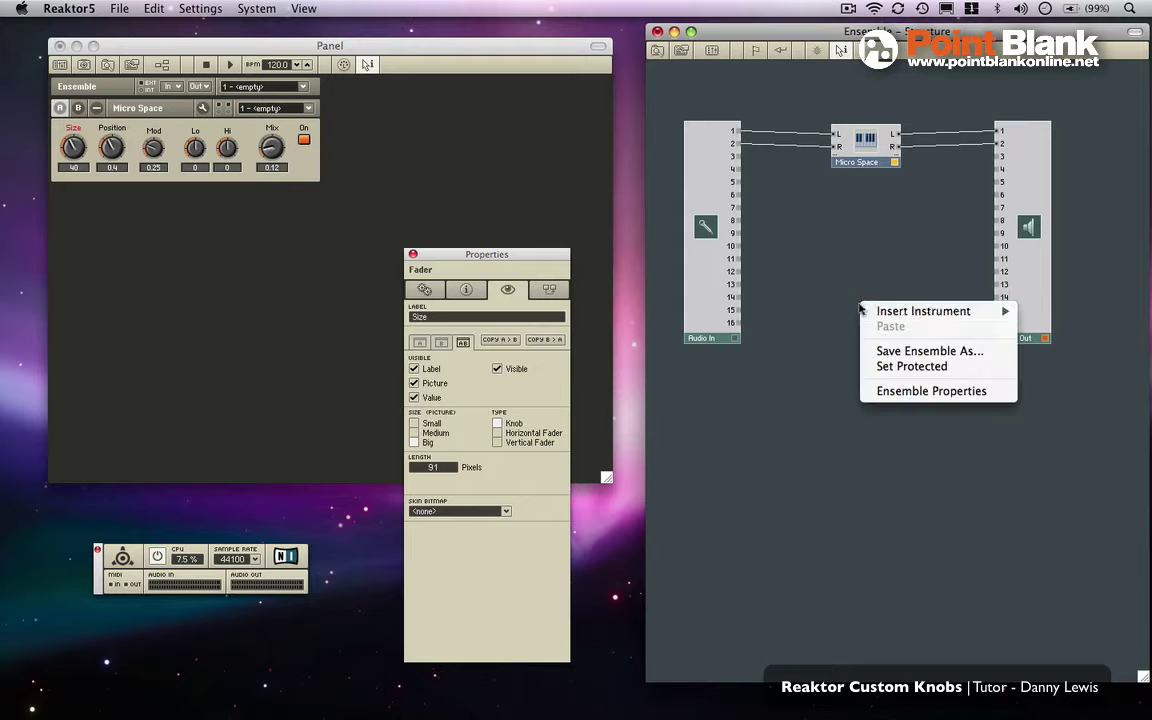
{"action": "mouse_move", "coordinate": [918, 318]}
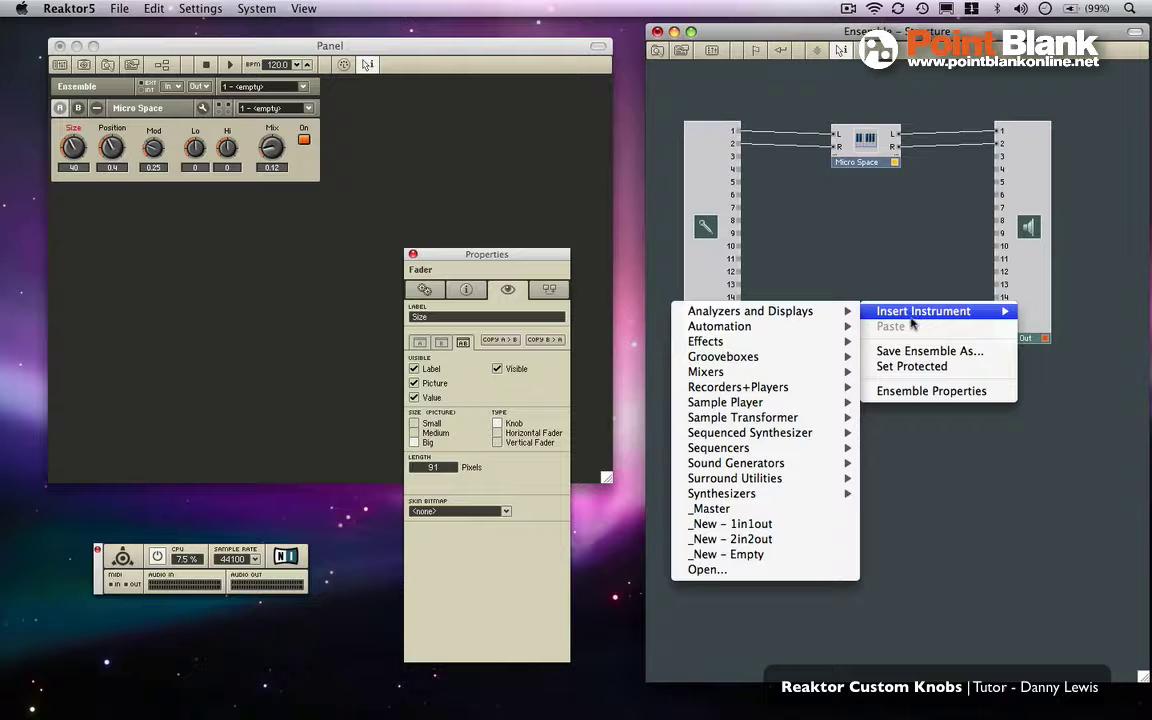
{"action": "mouse_move", "coordinate": [815, 362]}
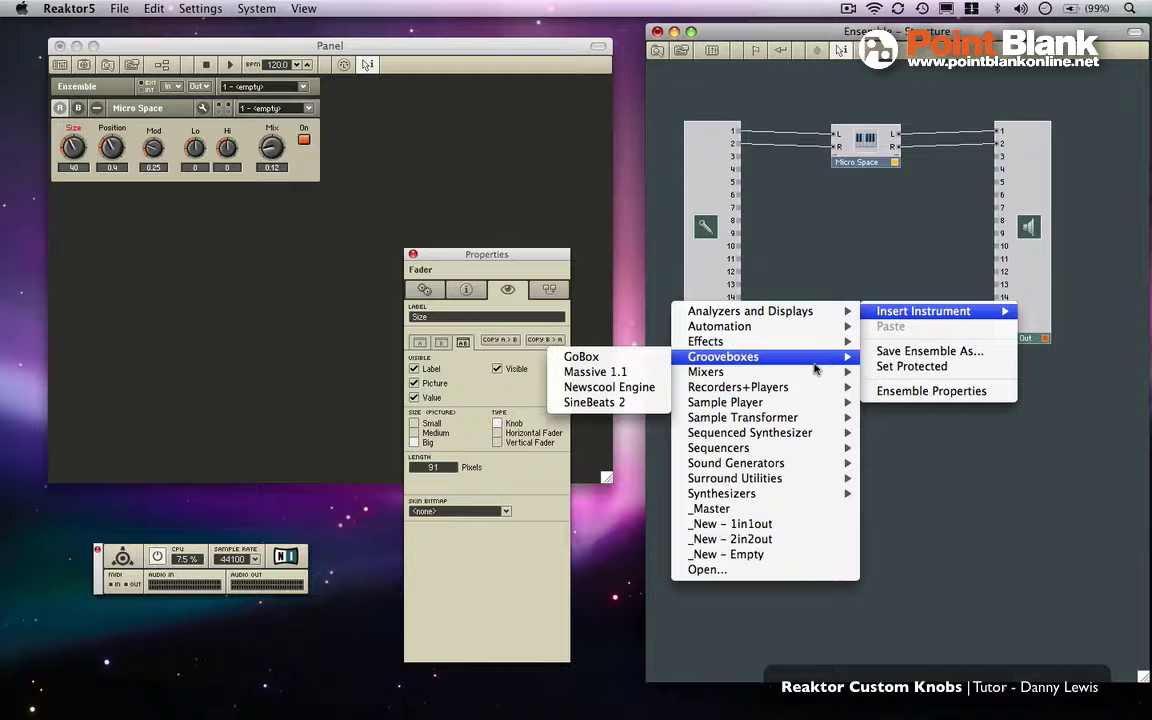
{"action": "mouse_move", "coordinate": [801, 425]}
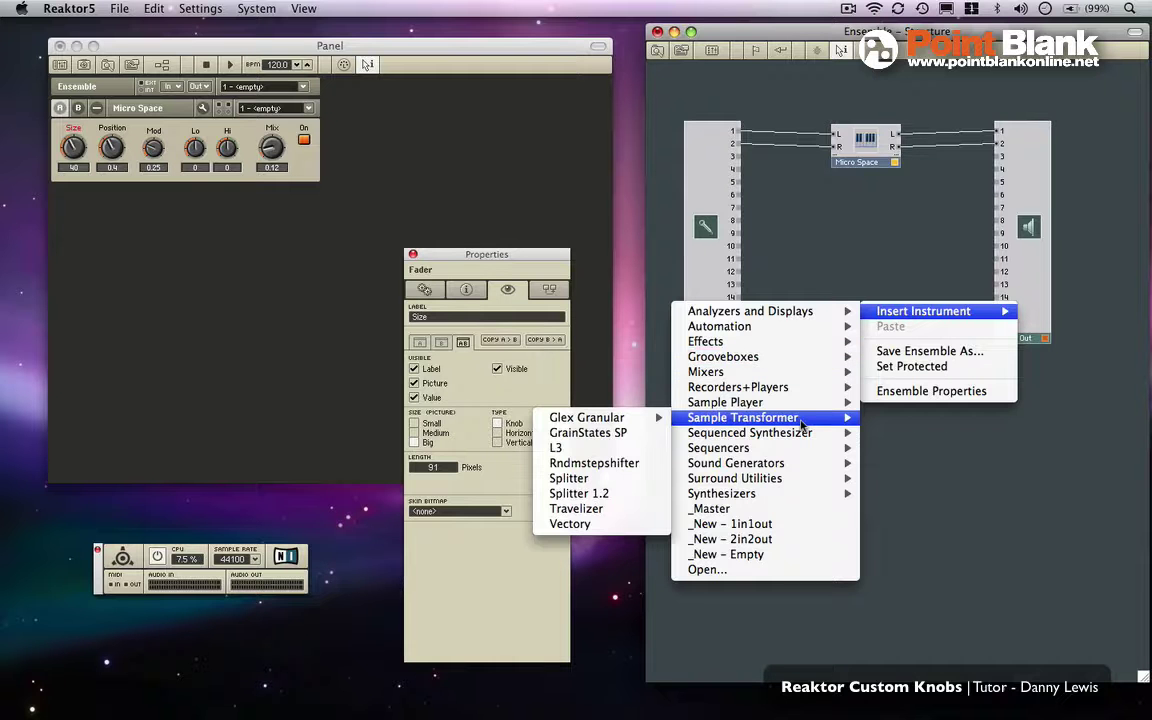
{"action": "mouse_move", "coordinate": [777, 456]}
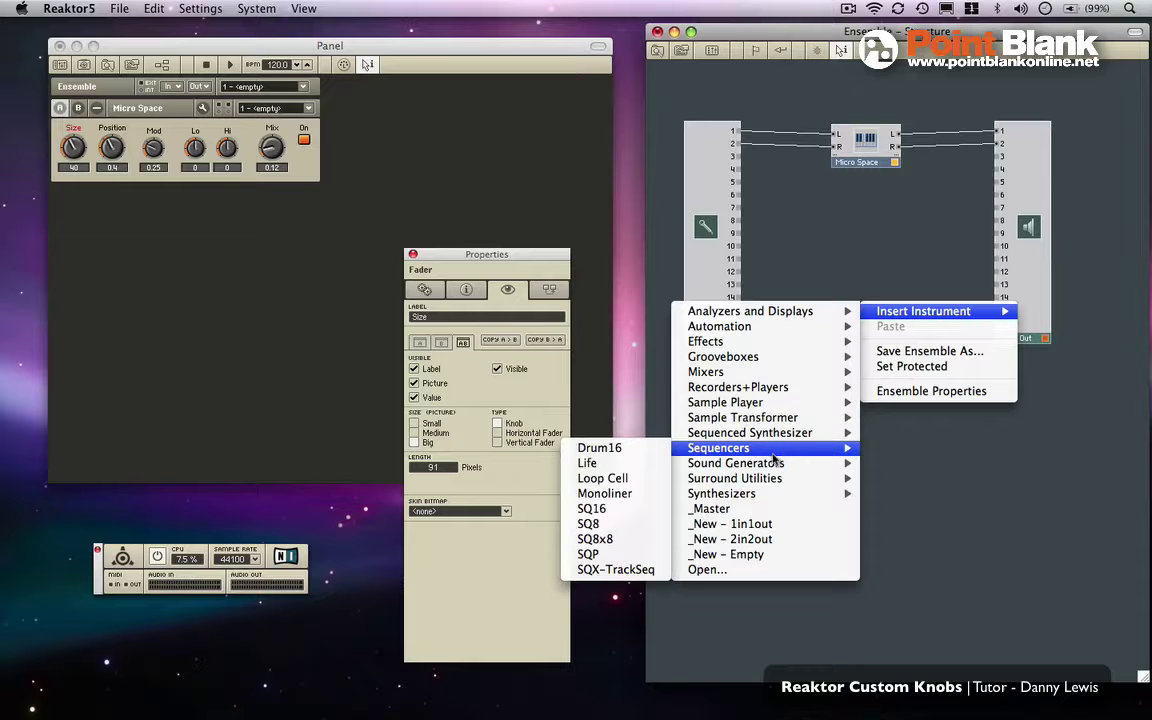
{"action": "mouse_move", "coordinate": [768, 484]}
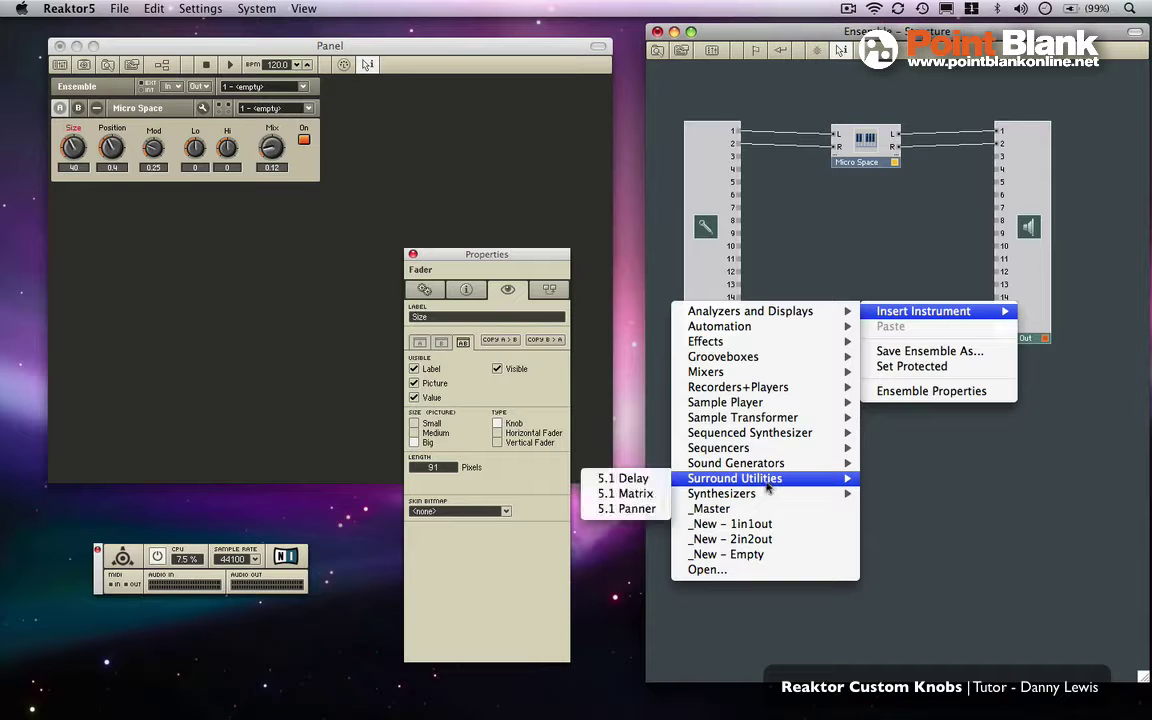
{"action": "mouse_move", "coordinate": [729, 348]}
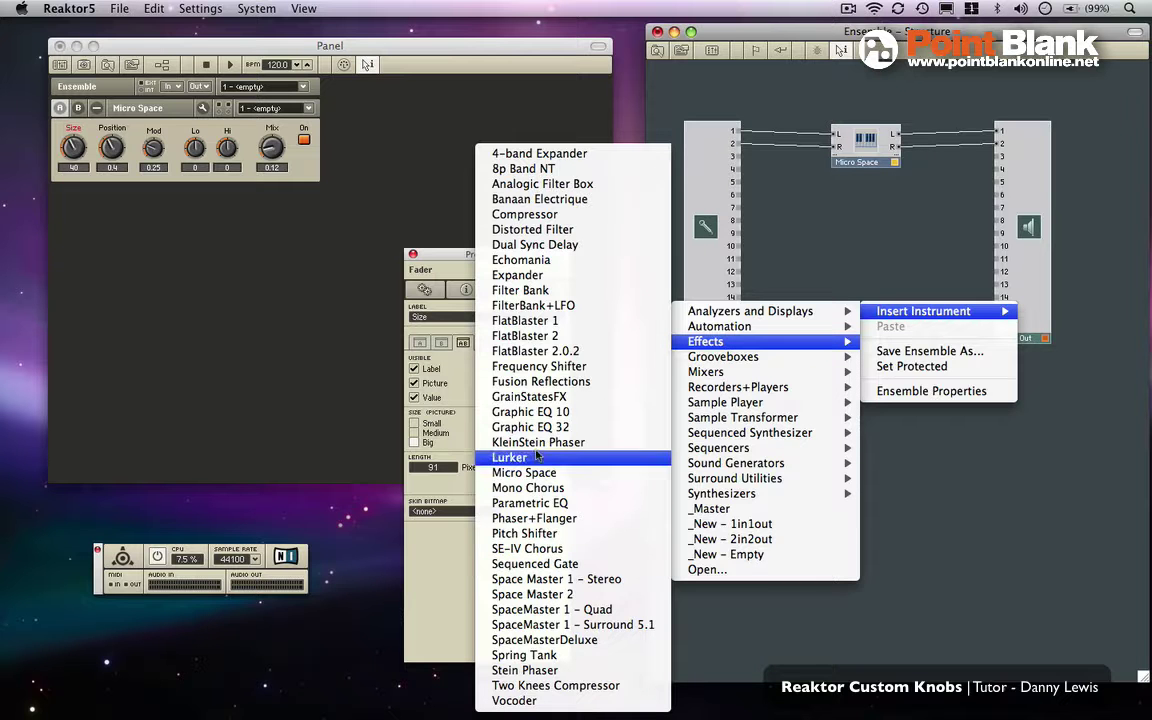
- Insert FlatBlaster 2.0.2, then list its knob bitmaps as Skin Bitmap choices for Size
{"action": "left_click", "coordinate": [532, 351]}
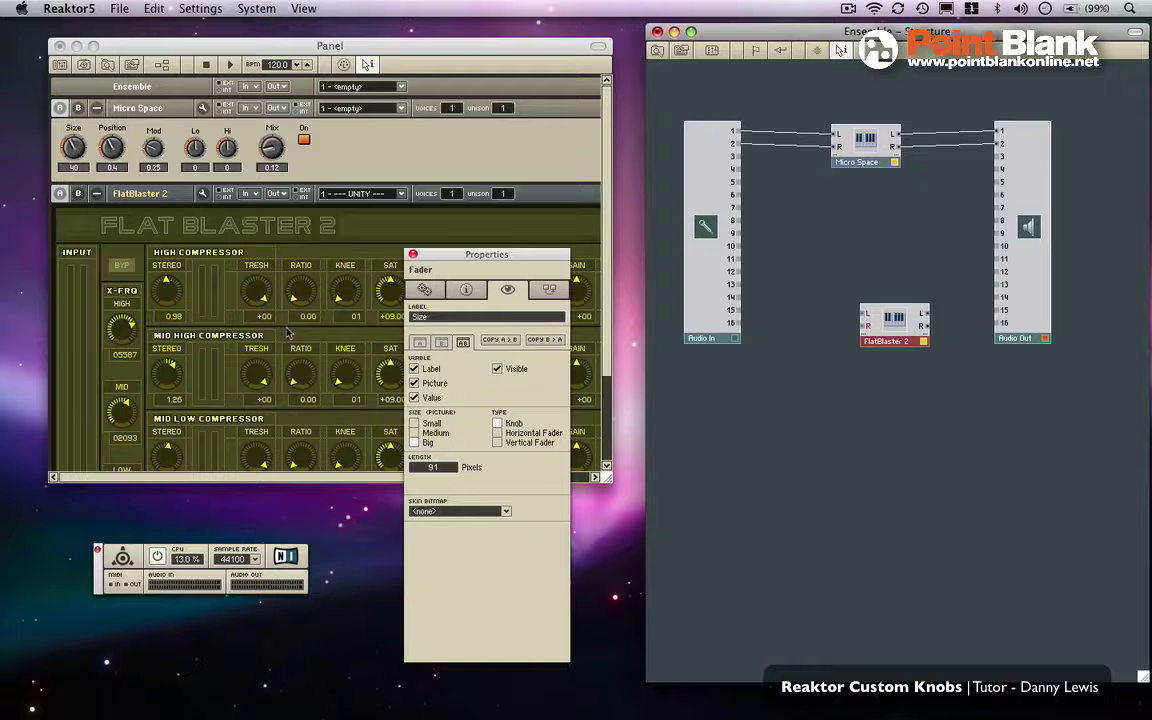
{"action": "left_click", "coordinate": [858, 146]}
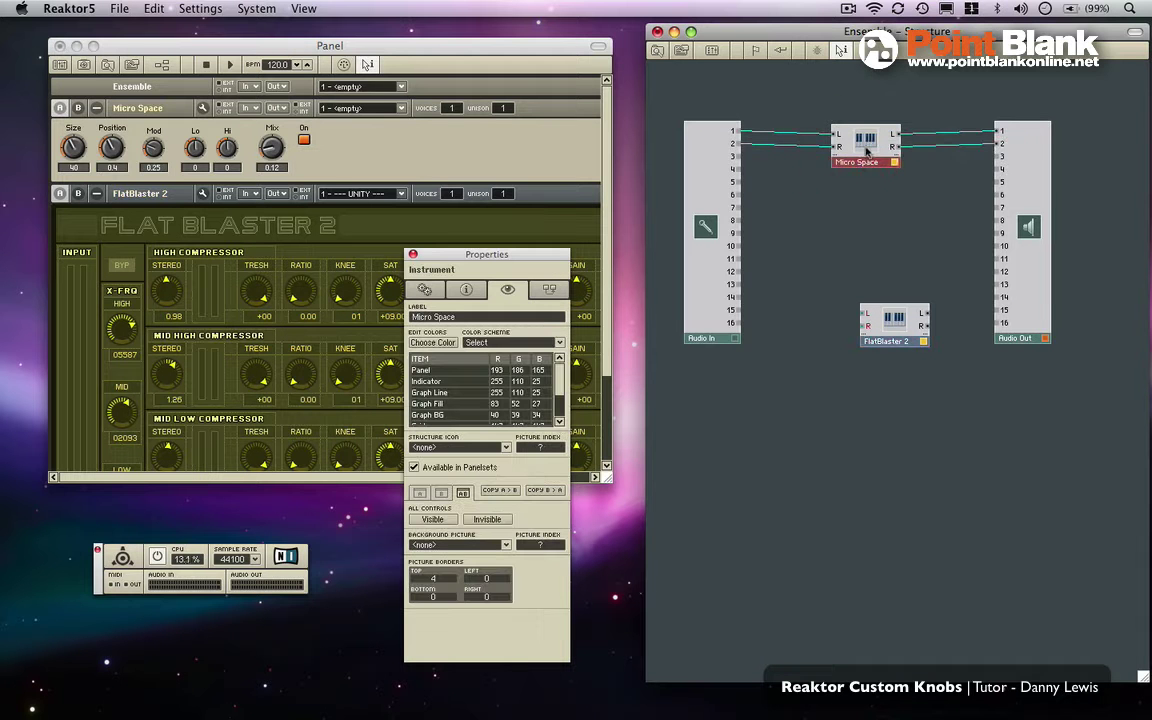
{"action": "left_click", "coordinate": [80, 151]}
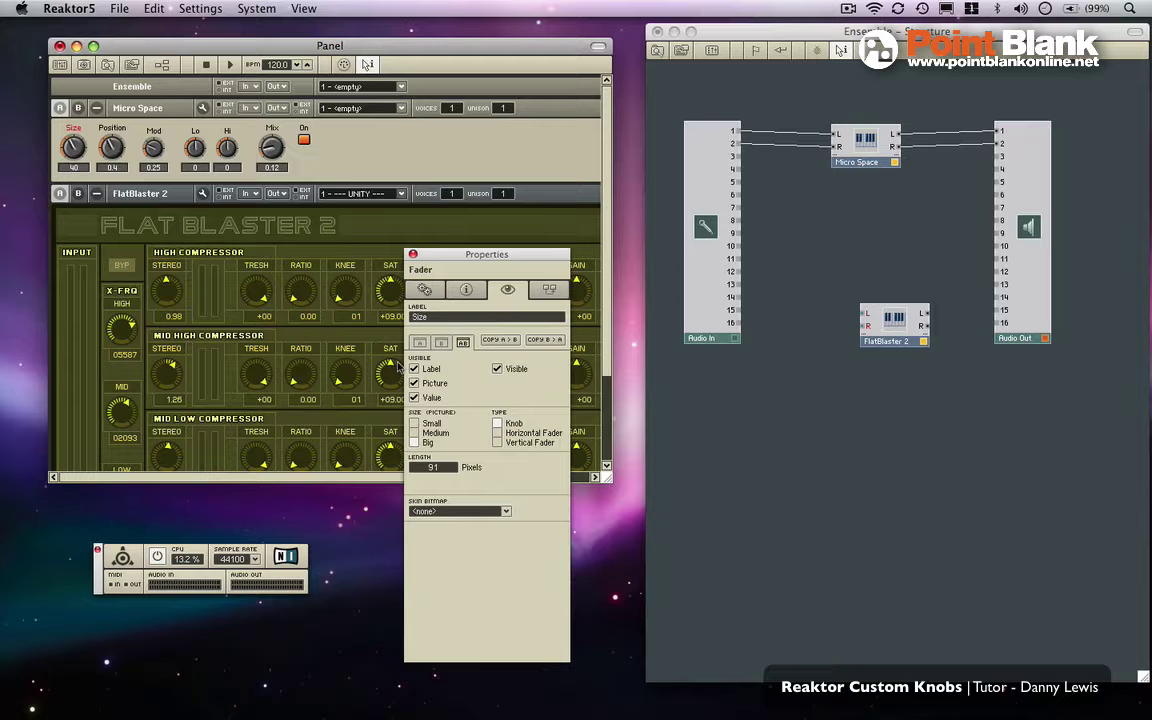
{"action": "left_click", "coordinate": [506, 511]}
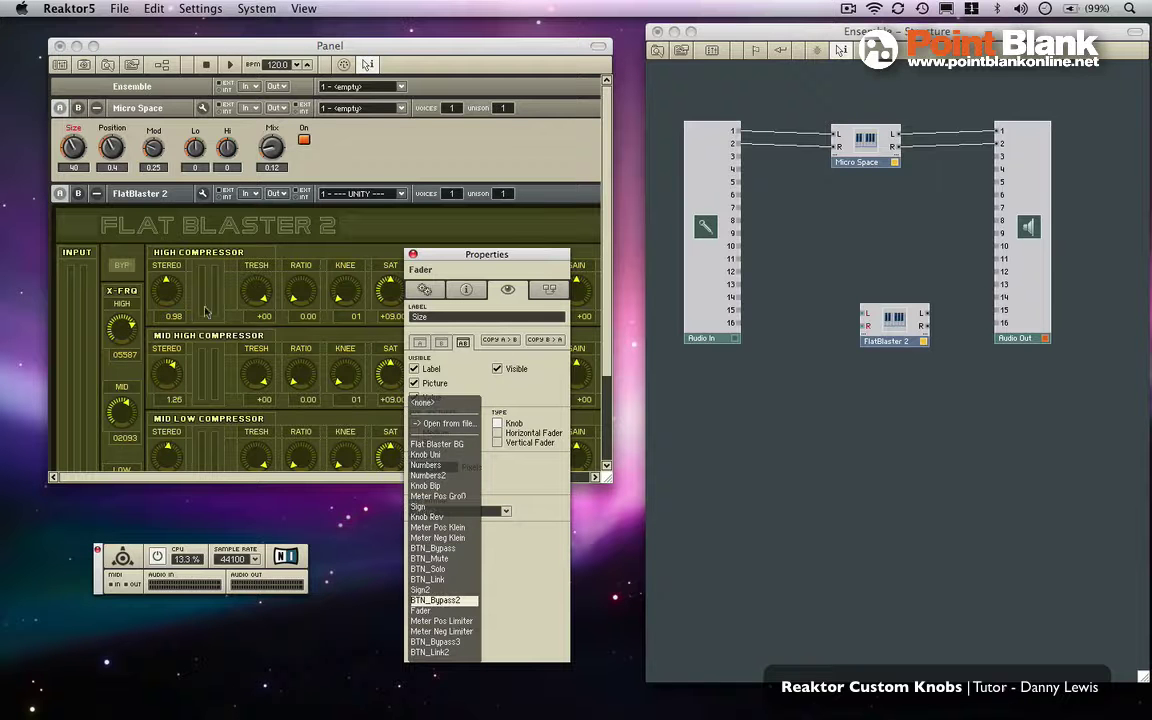
- Check FlatBlaster's Ratio knob bitmap, then skin the Size knob with Knob Uni
{"action": "left_click", "coordinate": [298, 295]}
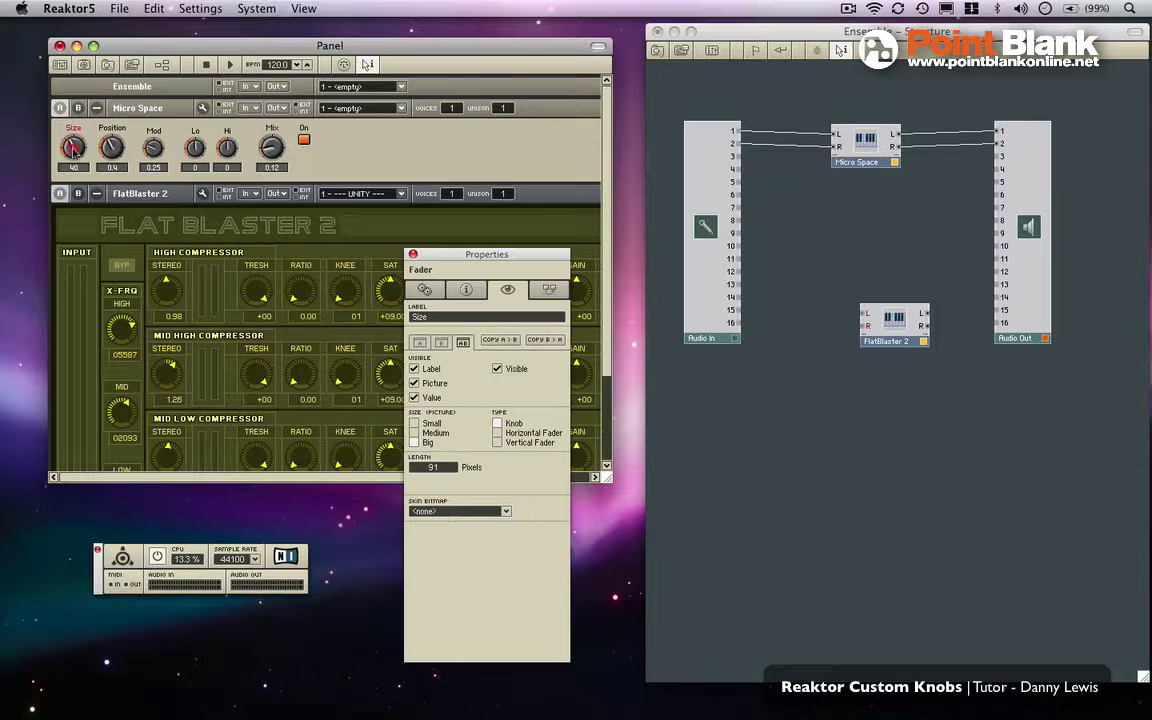
{"action": "left_click", "coordinate": [68, 145]}
{"action": "left_click", "coordinate": [505, 511]}
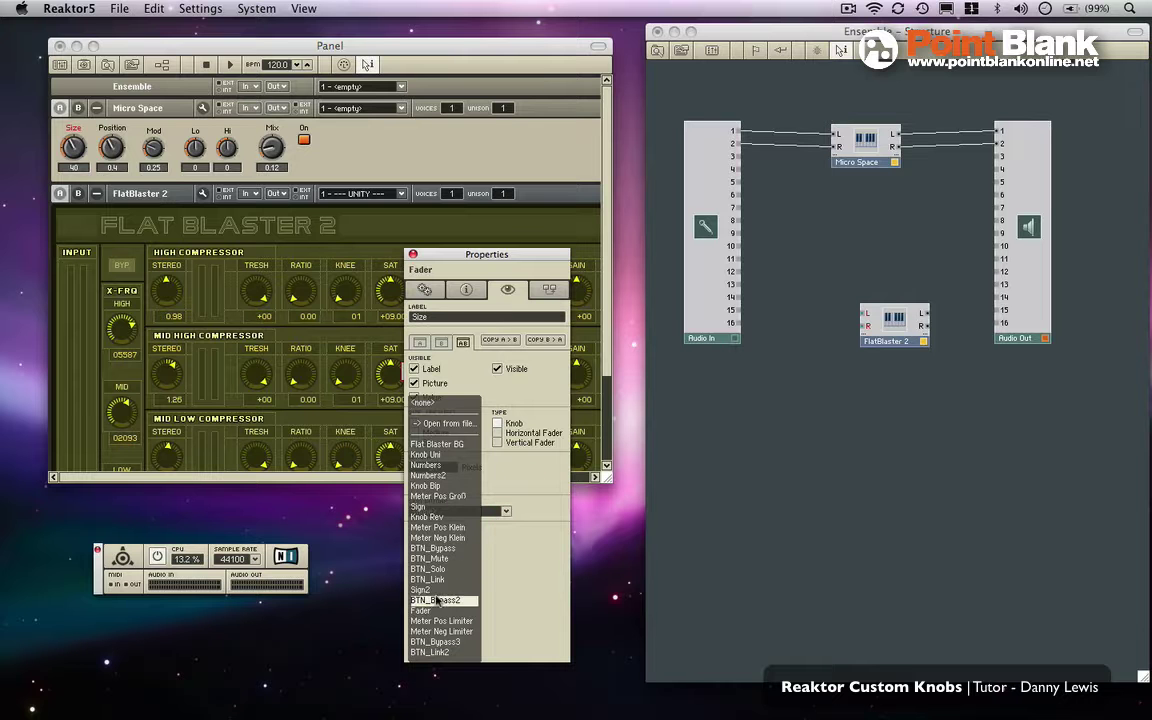
{"action": "left_click", "coordinate": [433, 455]}
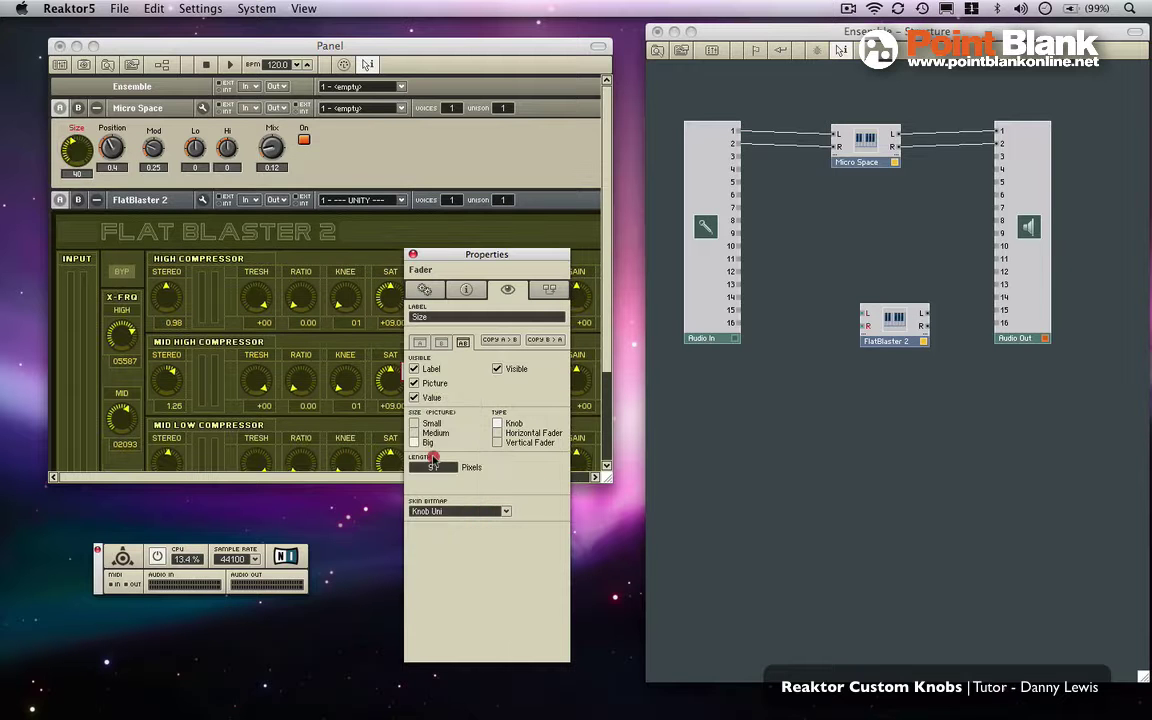
- Give the Position and Mod knobs the Knob Uni skin bitmap
{"action": "left_click", "coordinate": [115, 150]}
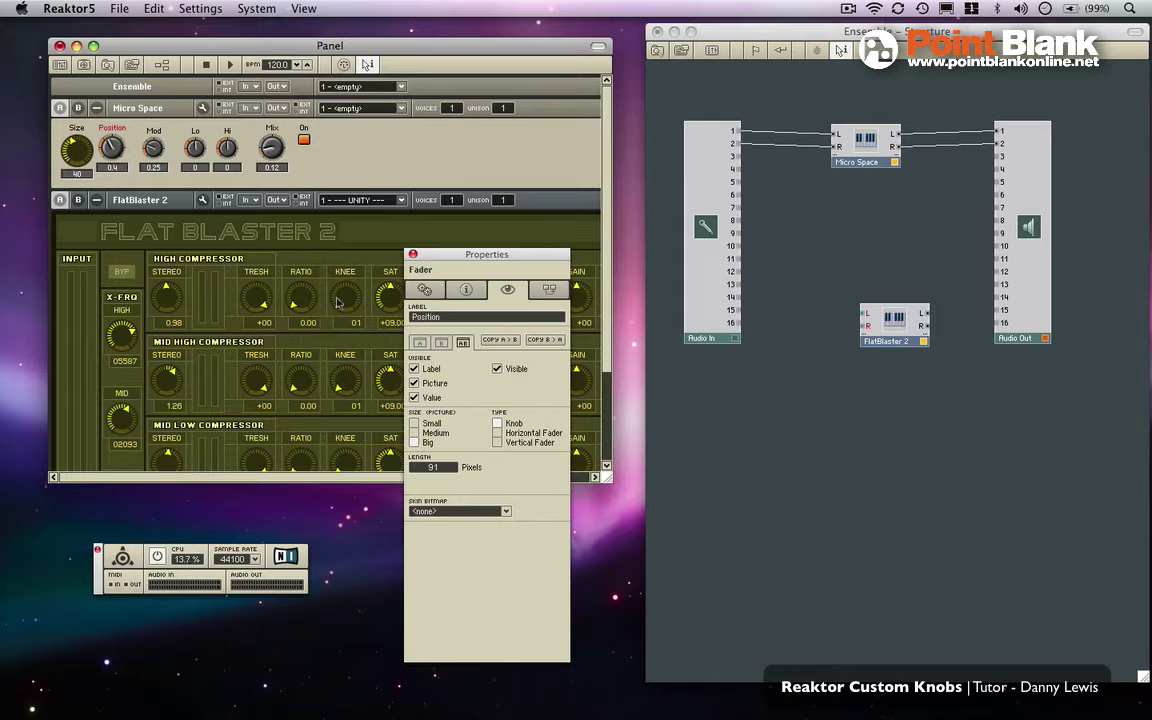
{"action": "left_click", "coordinate": [500, 511]}
{"action": "left_click", "coordinate": [490, 479]}
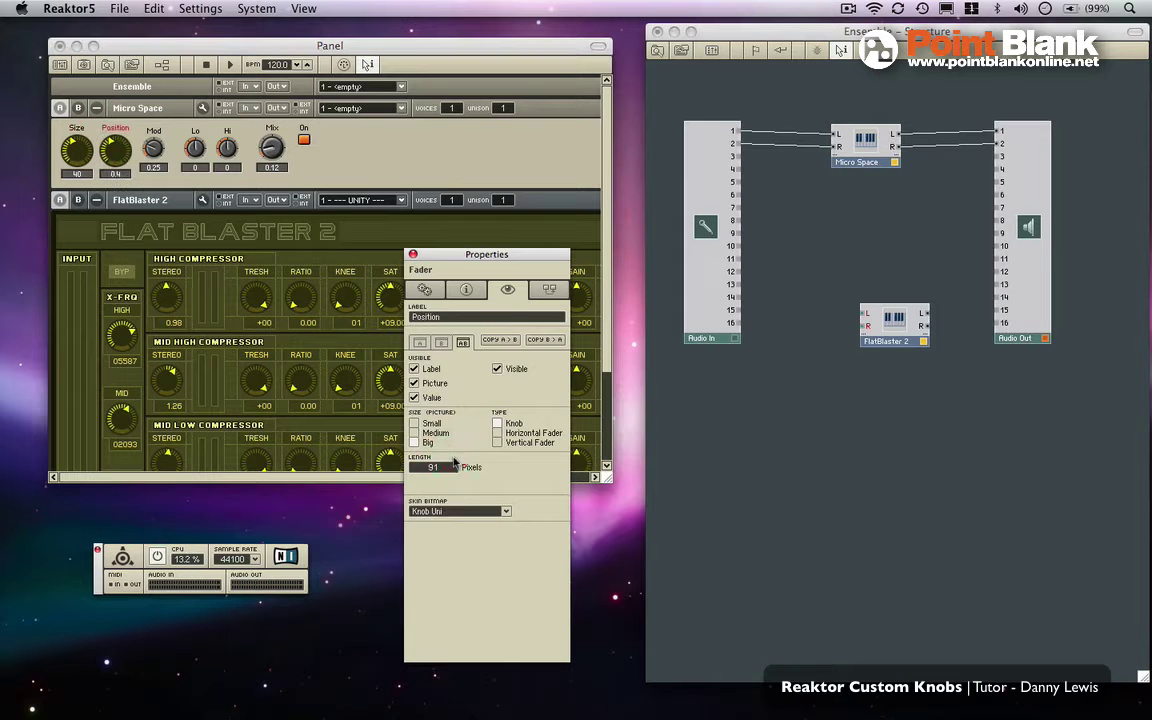
{"action": "left_click", "coordinate": [154, 148]}
{"action": "left_click", "coordinate": [505, 511]}
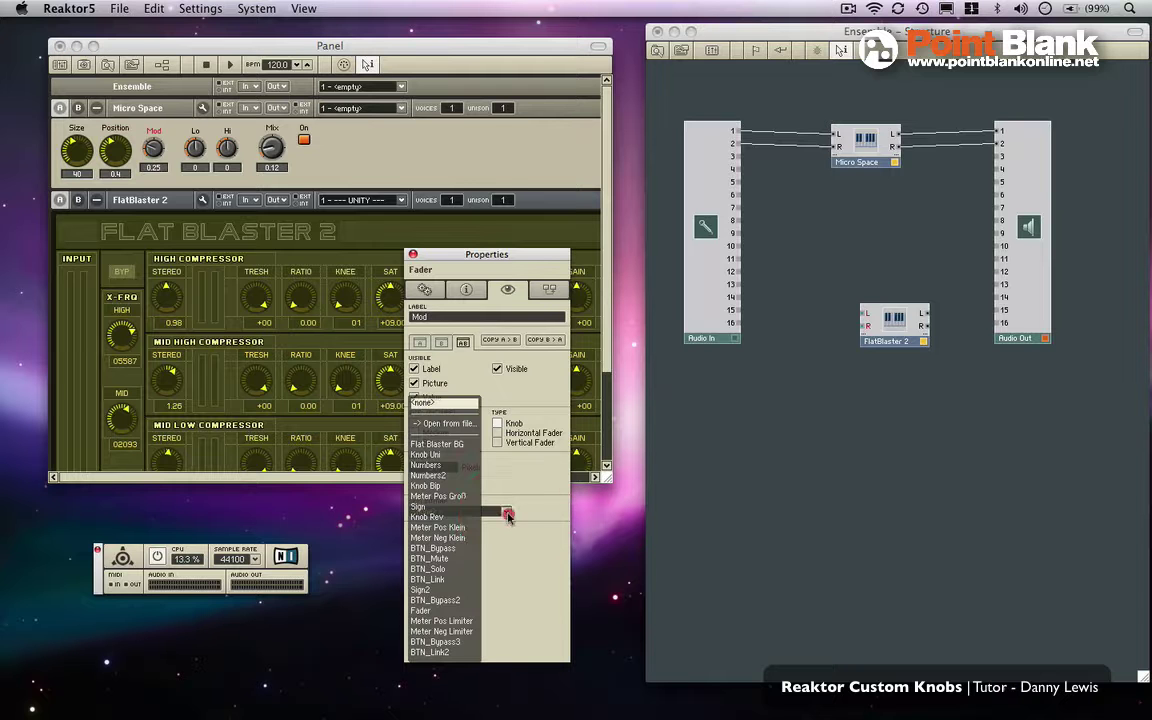
{"action": "left_click", "coordinate": [430, 454]}
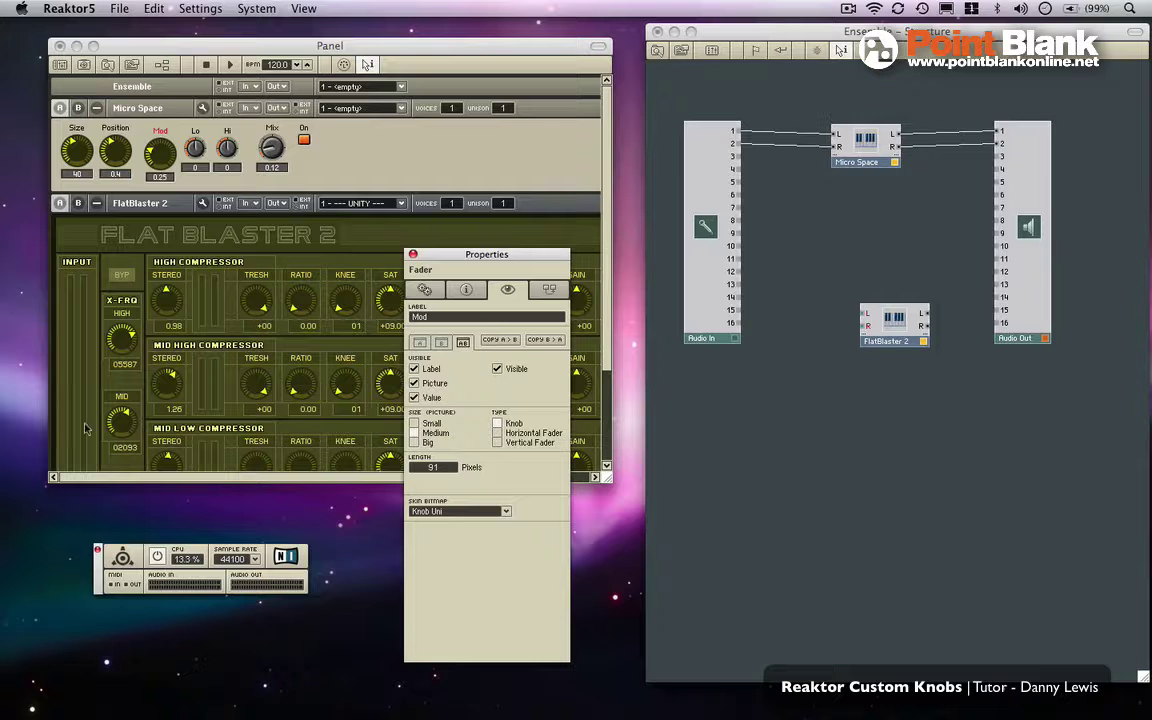
- Apply Knob Uni to the Lo, Hi and Mix knobs and move Properties aside
{"action": "left_click", "coordinate": [195, 150]}
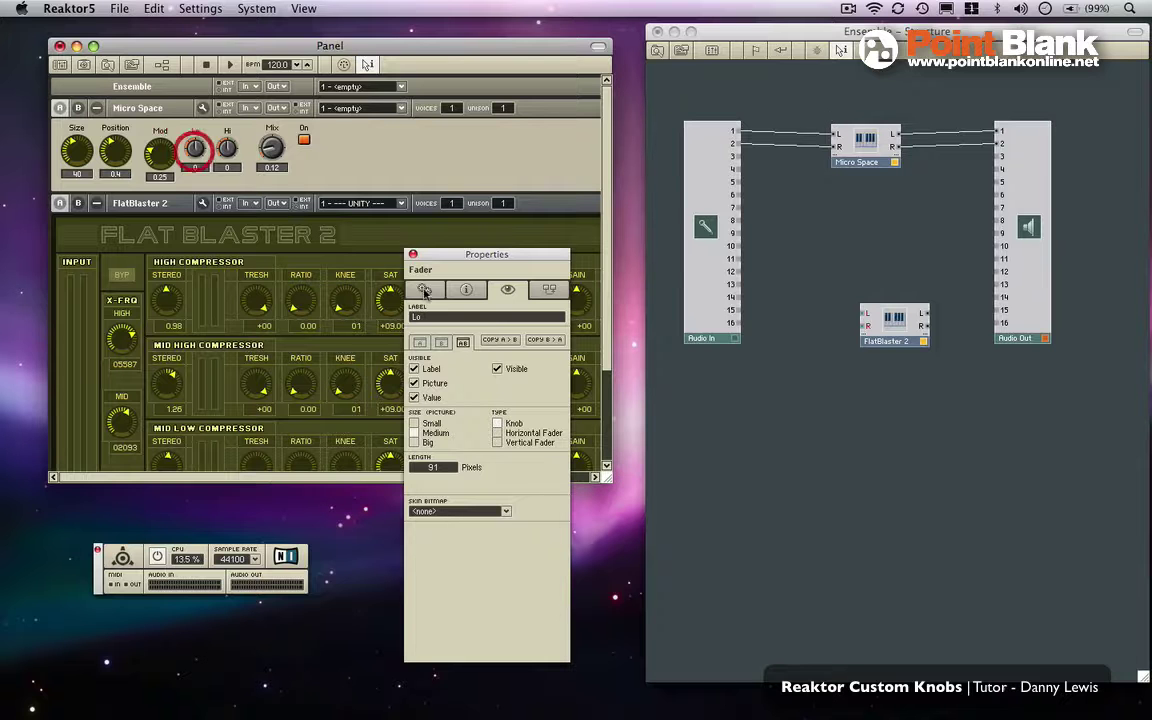
{"action": "left_click", "coordinate": [507, 511]}
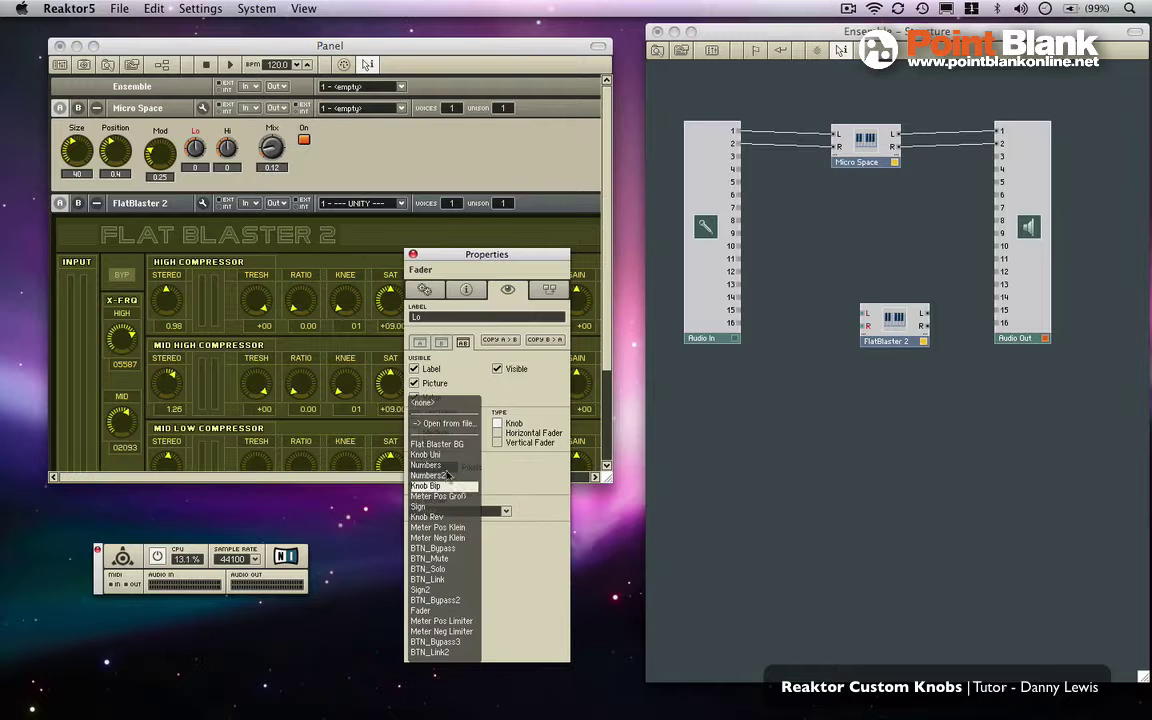
{"action": "left_click", "coordinate": [440, 452]}
{"action": "left_click", "coordinate": [227, 148]}
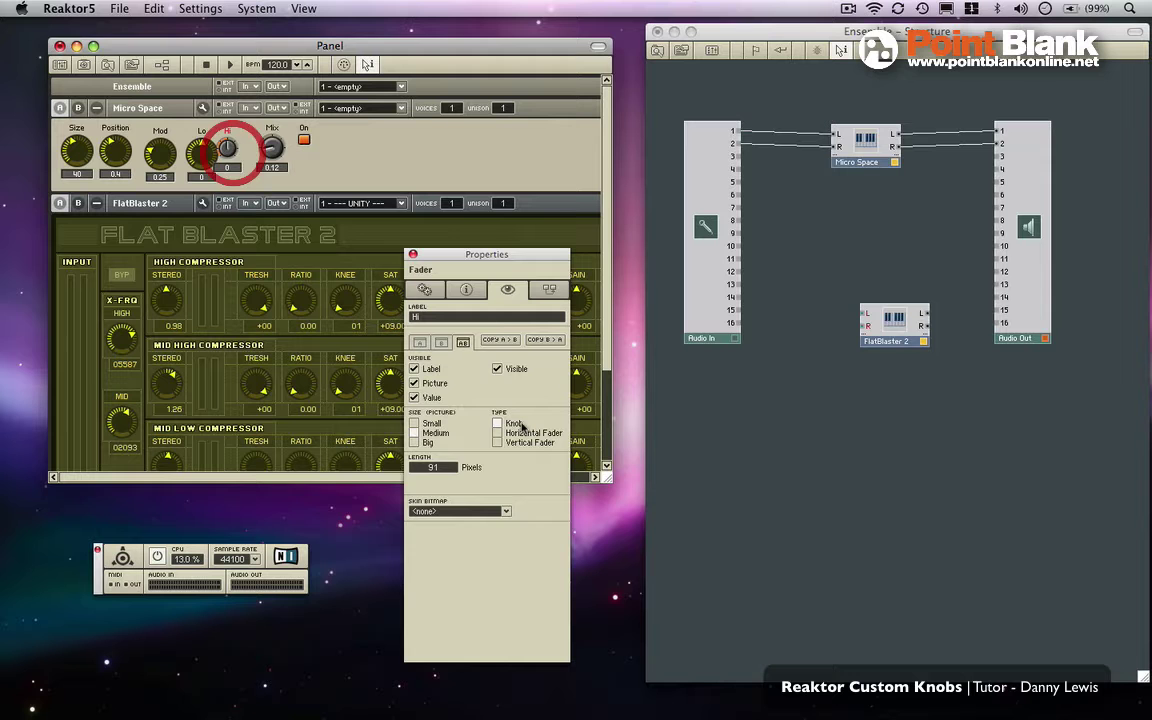
{"action": "left_click", "coordinate": [507, 511]}
{"action": "left_click", "coordinate": [424, 388]}
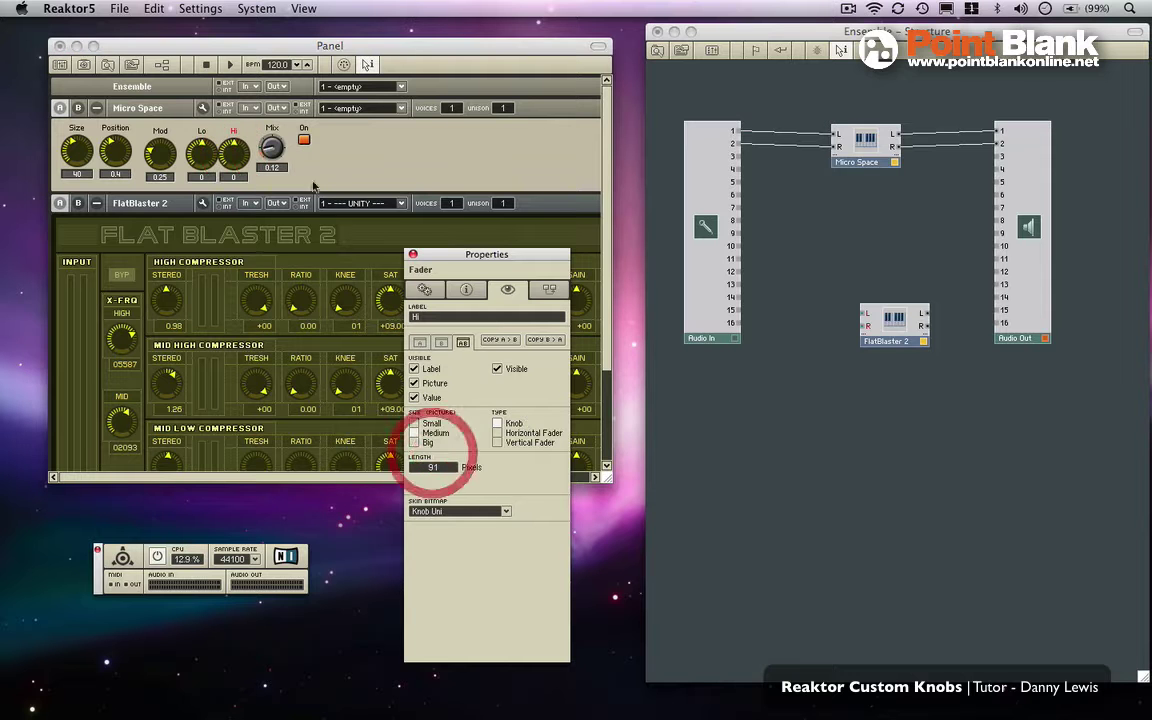
{"action": "left_click", "coordinate": [271, 147]}
{"action": "left_click", "coordinate": [497, 509]}
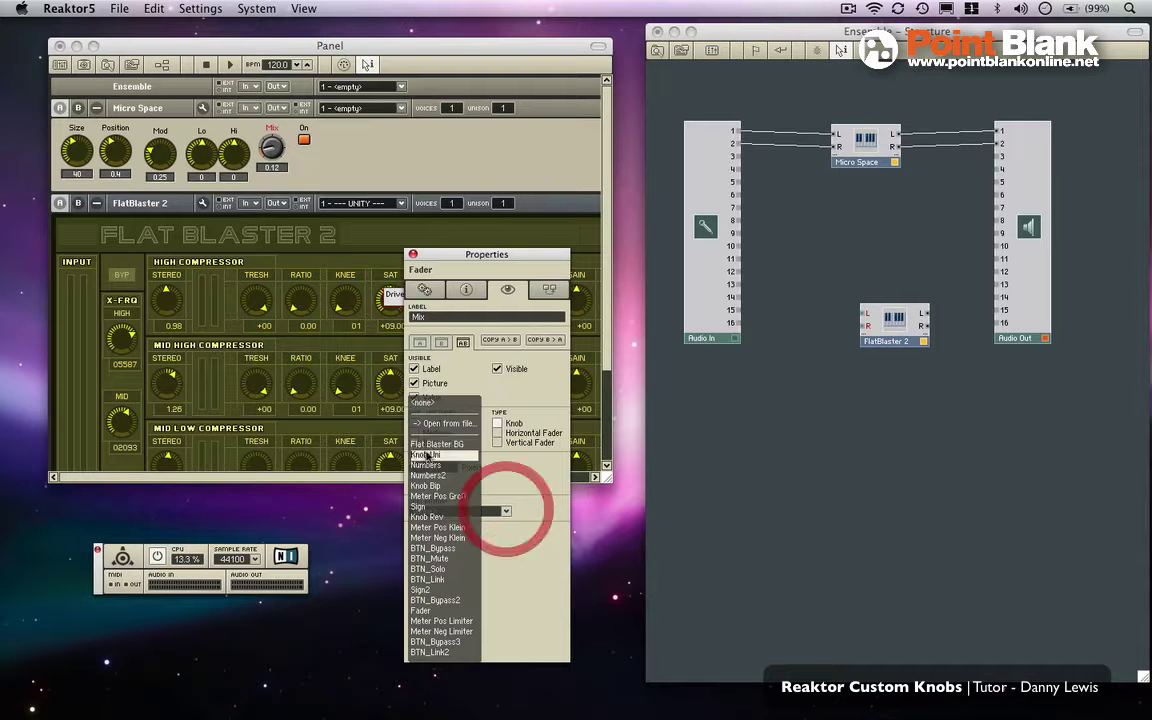
{"action": "left_click", "coordinate": [430, 452]}
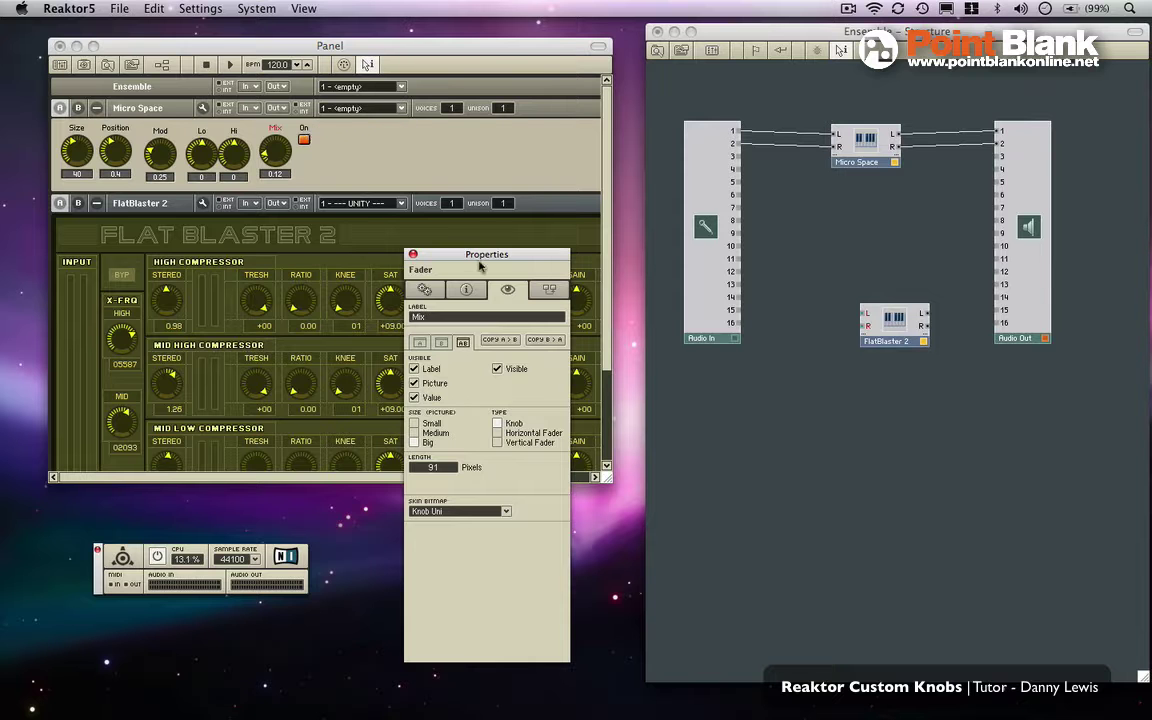
{"action": "left_click_drag", "start_coordinate": [457, 262], "coordinate": [640, 377]}
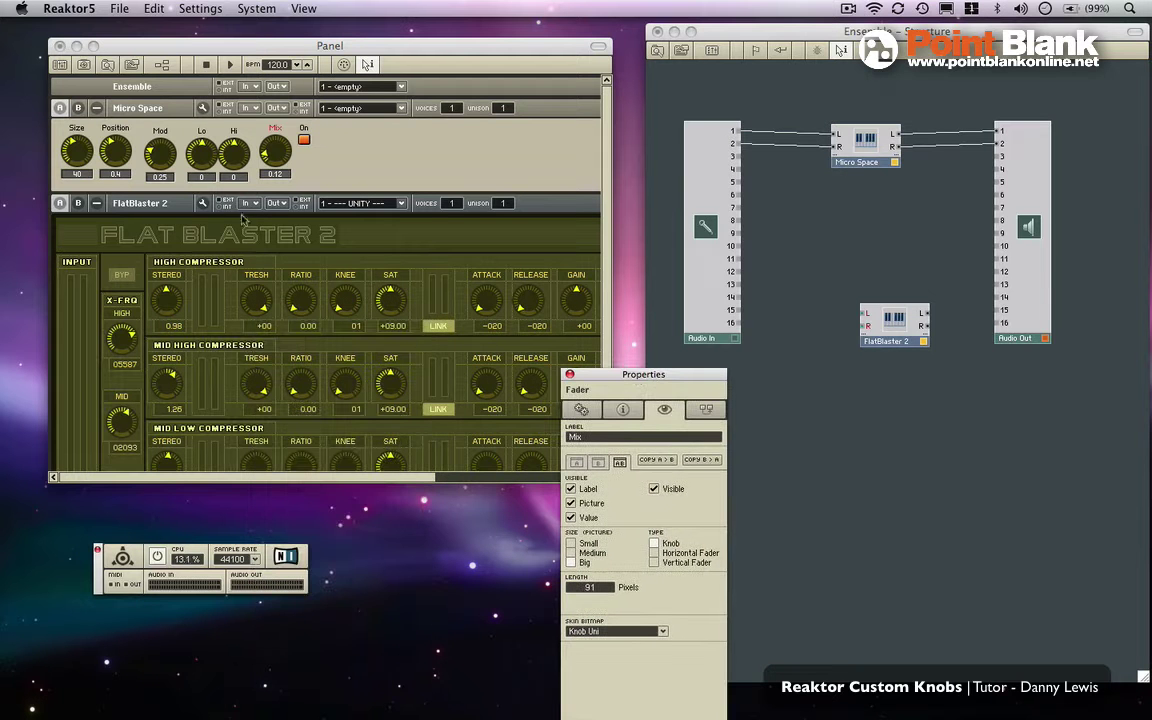
- Move the On switch to the right edge and close up the Mod, Lo, Hi and Mix knobs evenly
{"action": "left_click", "coordinate": [202, 107]}
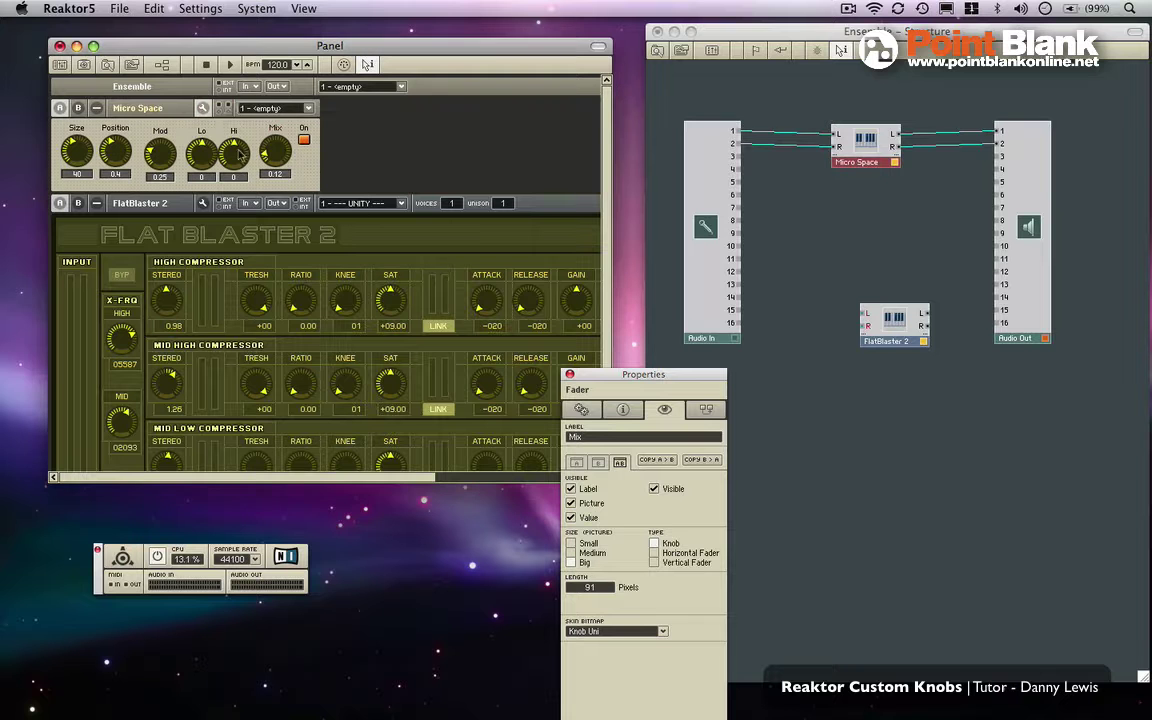
{"action": "left_click", "coordinate": [304, 138]}
{"action": "left_click_drag", "start_coordinate": [304, 138], "coordinate": [380, 138]}
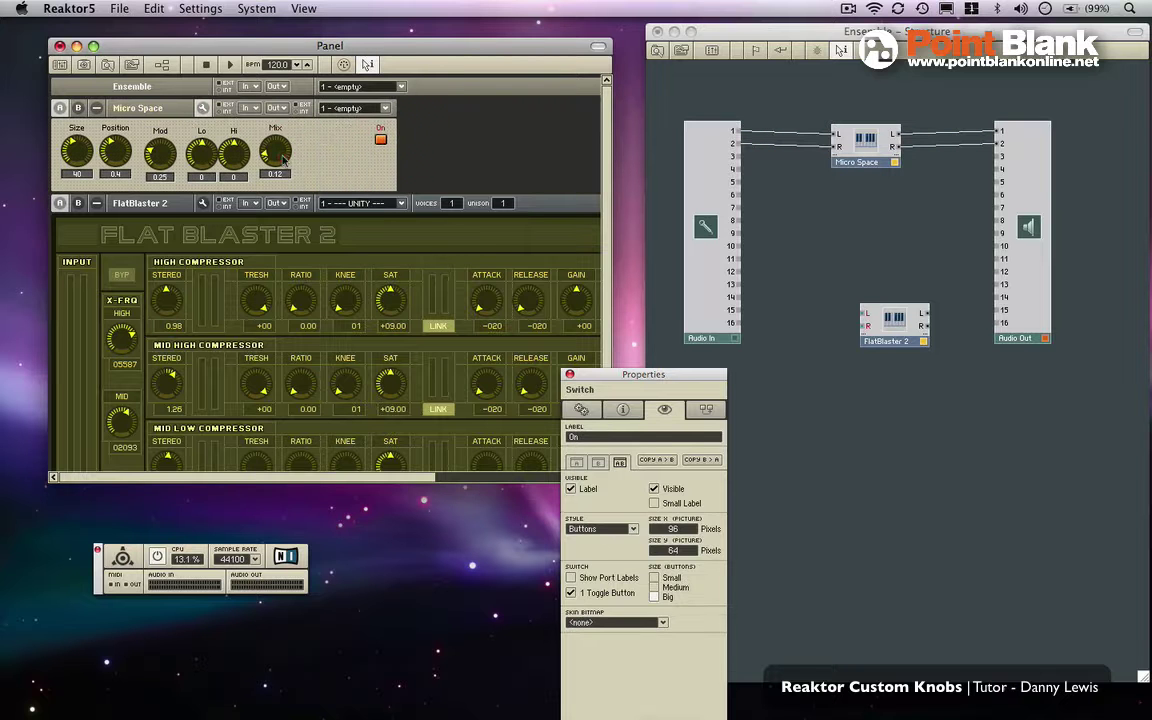
{"action": "mouse_move", "coordinate": [275, 150]}
{"action": "left_mouse_down"}
{"action": "mouse_move", "coordinate": [295, 148]}
{"action": "mouse_move", "coordinate": [255, 156]}
{"action": "left_mouse_up"}
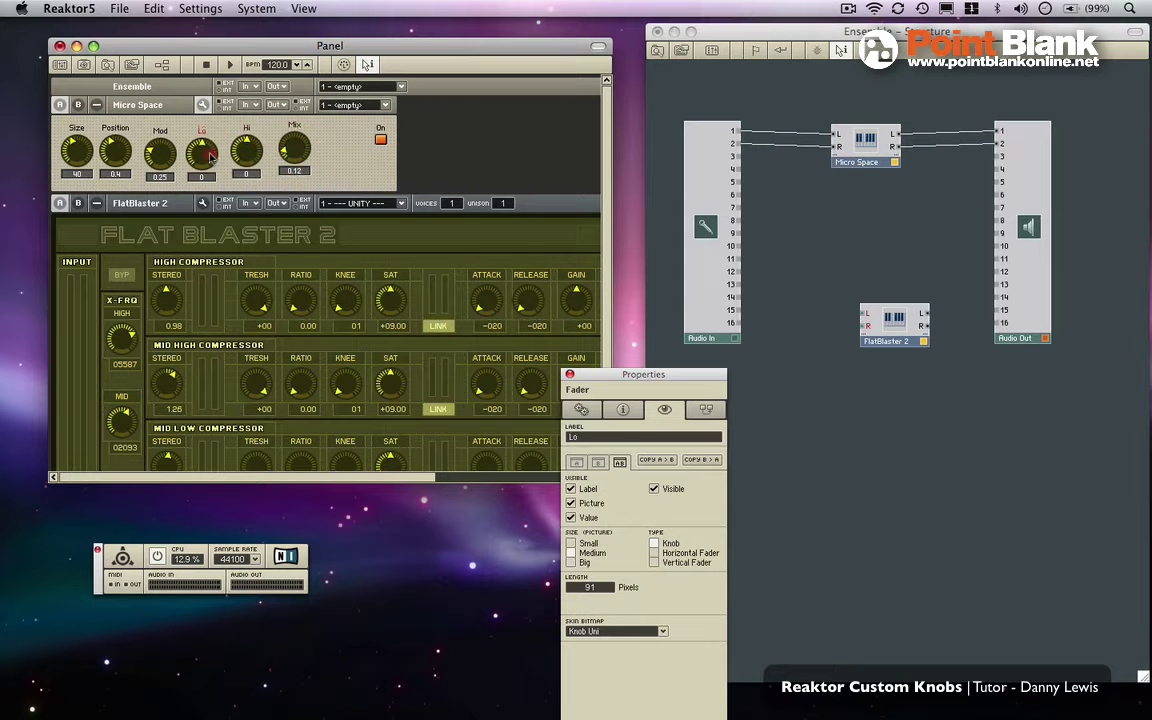
{"action": "left_click", "coordinate": [198, 148]}
{"action": "left_click_drag", "start_coordinate": [168, 158], "coordinate": [224, 152]}
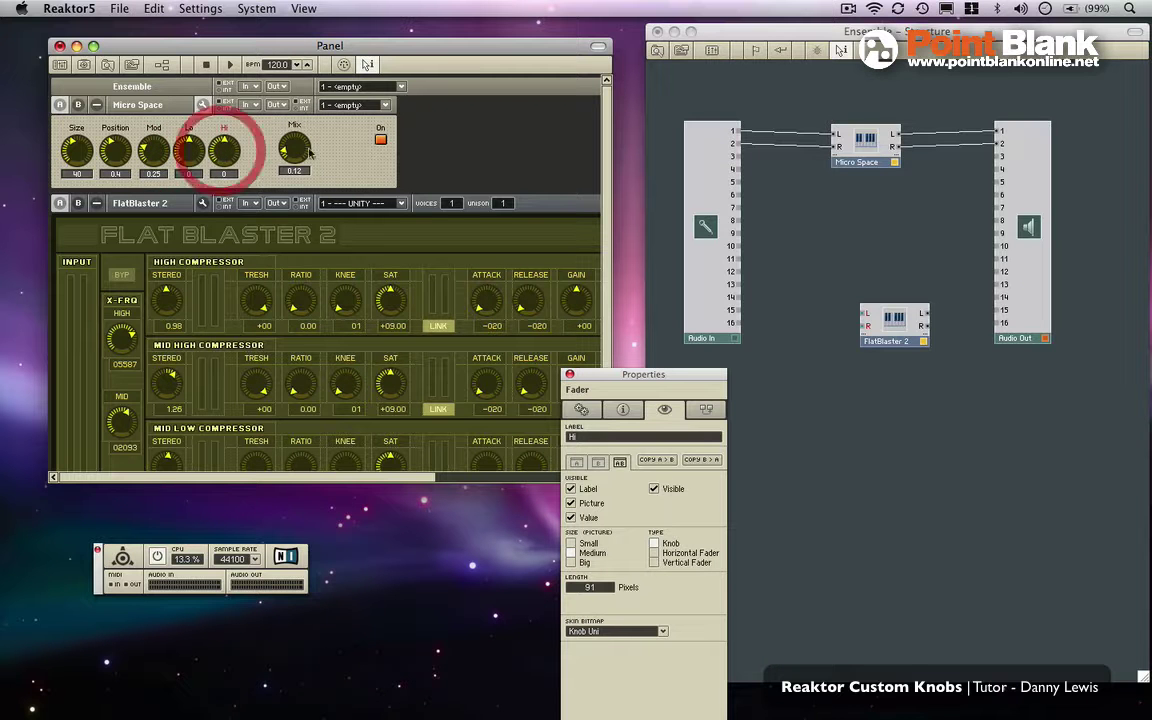
{"action": "left_click_drag", "start_coordinate": [294, 150], "coordinate": [264, 153]}
{"action": "left_click", "coordinate": [225, 152]}
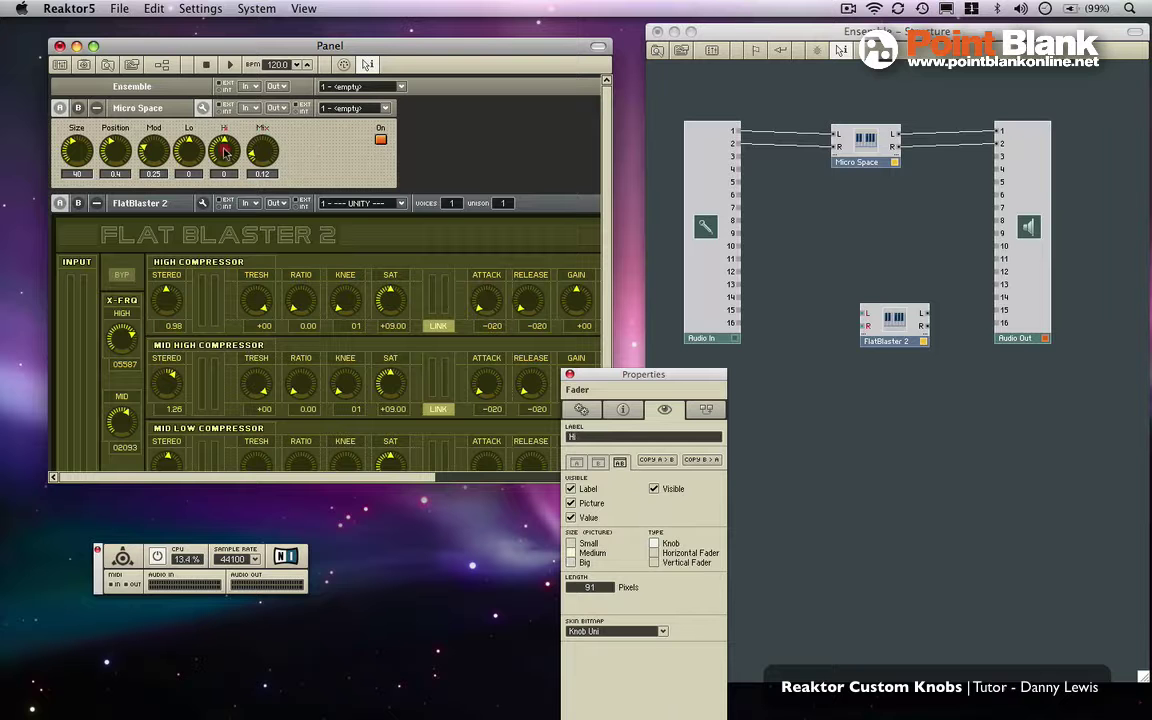
{"action": "left_click", "coordinate": [288, 138]}
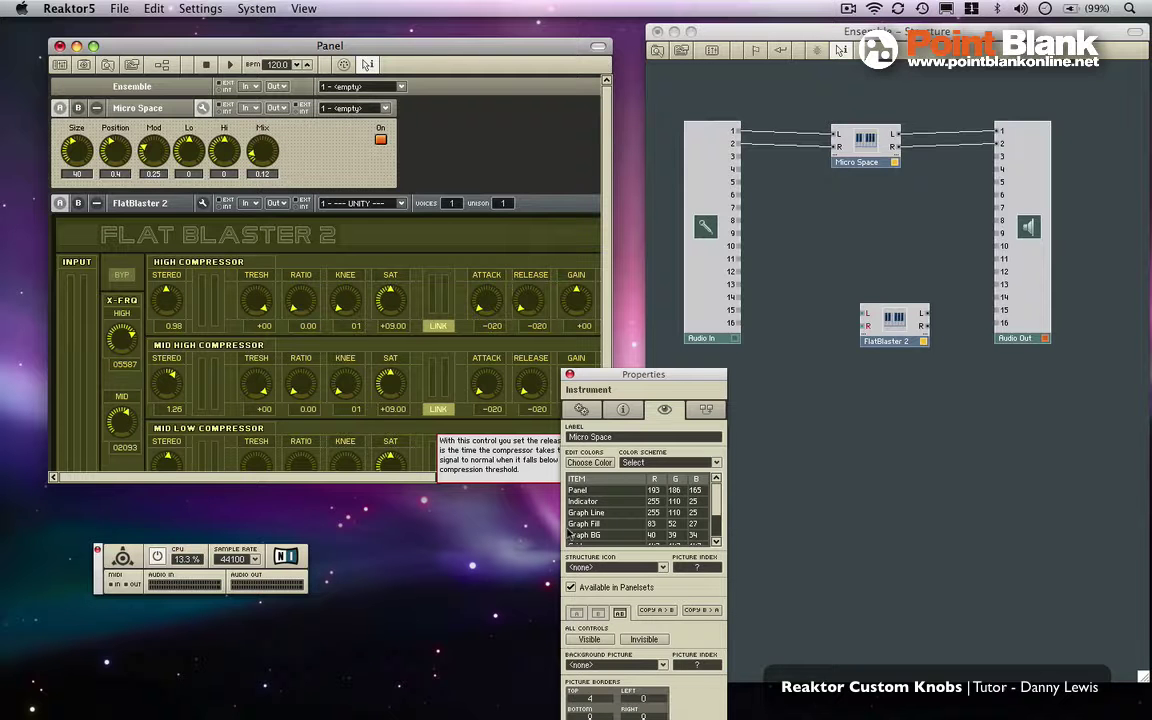
- Sample FlatBlaster 2's background to colour the Micro Space panel dark olive (59, 58, 28)
{"action": "left_click", "coordinate": [592, 464]}
{"action": "left_click", "coordinate": [506, 169]}
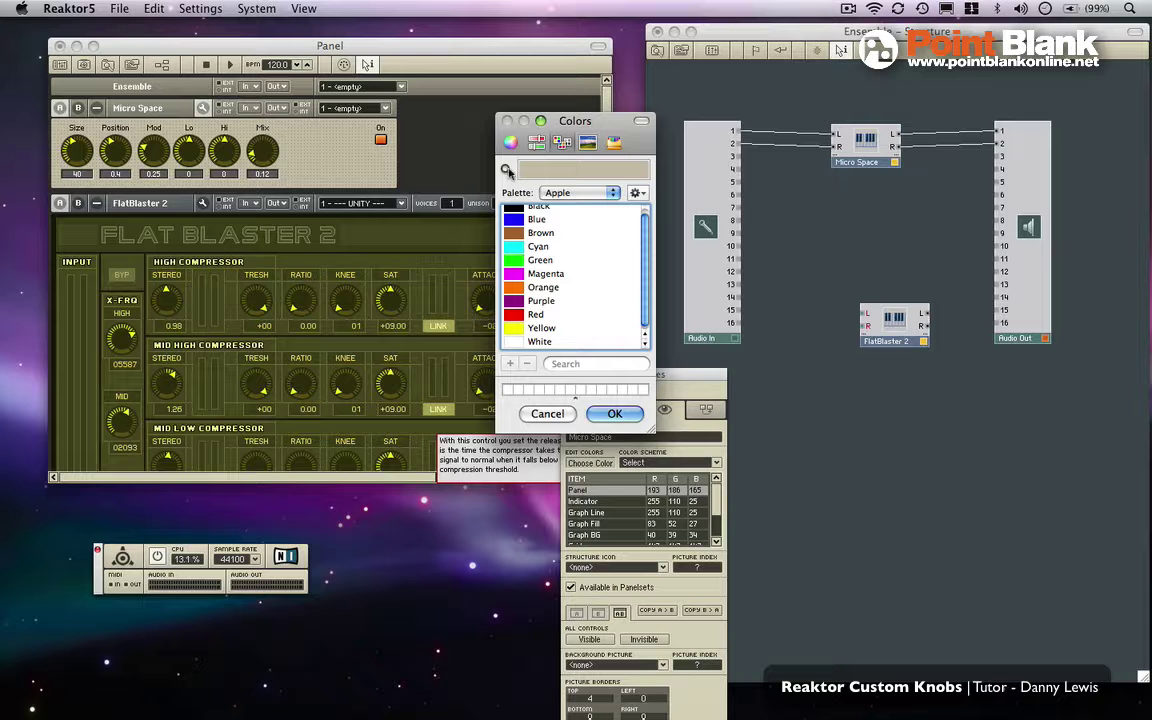
{"action": "left_click", "coordinate": [309, 226]}
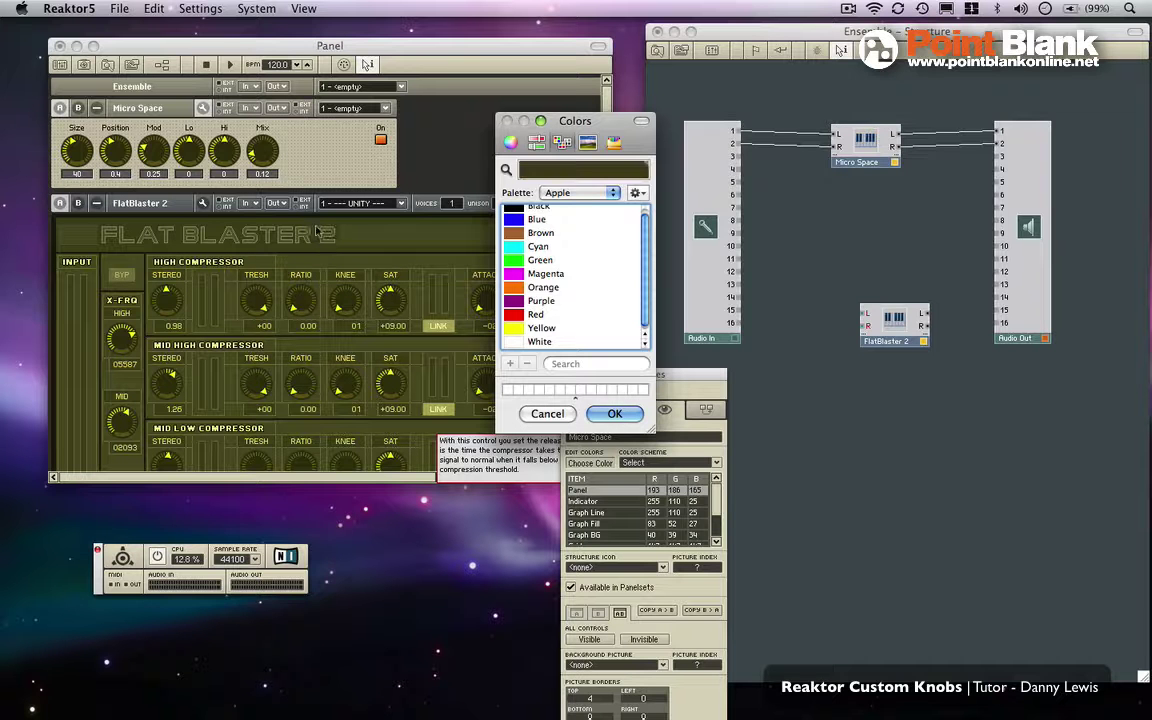
{"action": "left_click", "coordinate": [612, 413]}
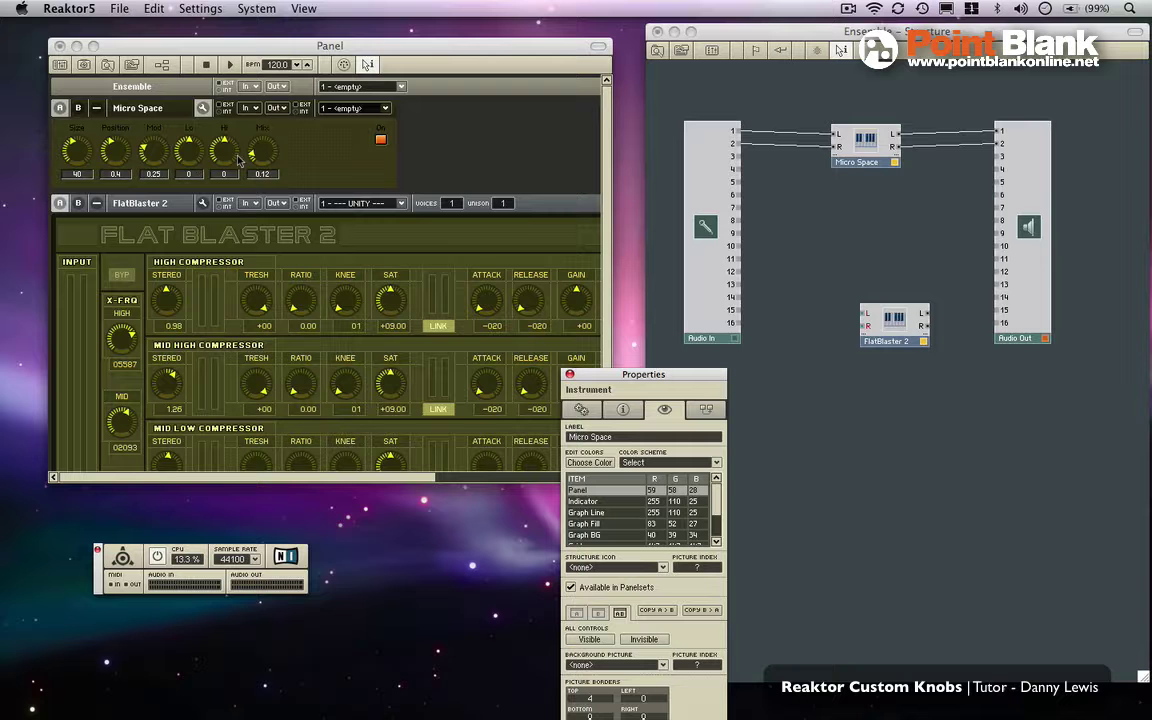
{"action": "left_click", "coordinate": [800, 298]}
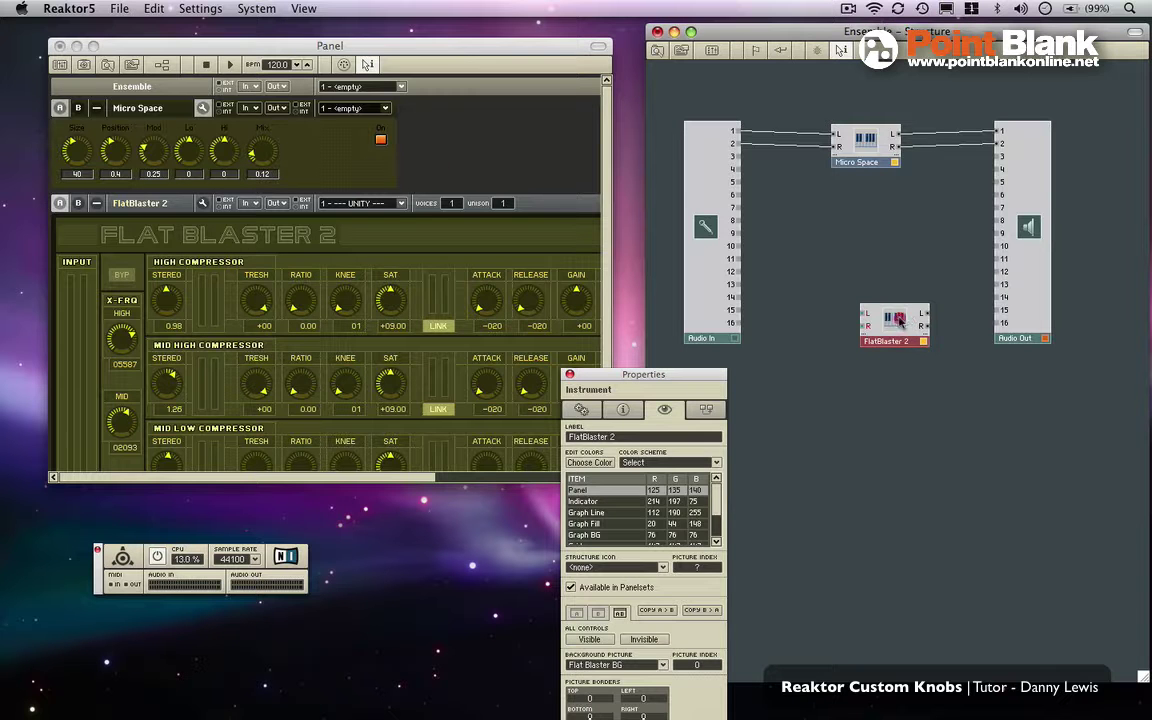
- Delete the FlatBlaster 2 module and reselect the Micro Space instrument
{"action": "key", "text": "Delete"}
{"action": "left_click", "coordinate": [394, 326]}
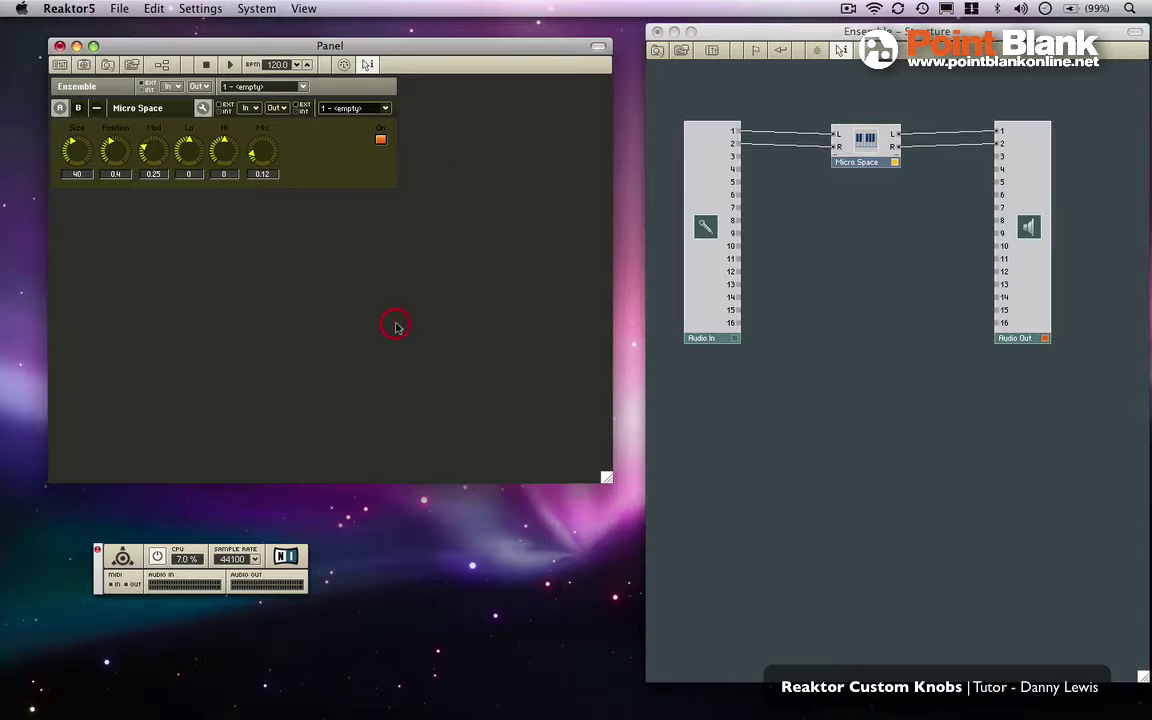
{"action": "left_click", "coordinate": [217, 120]}
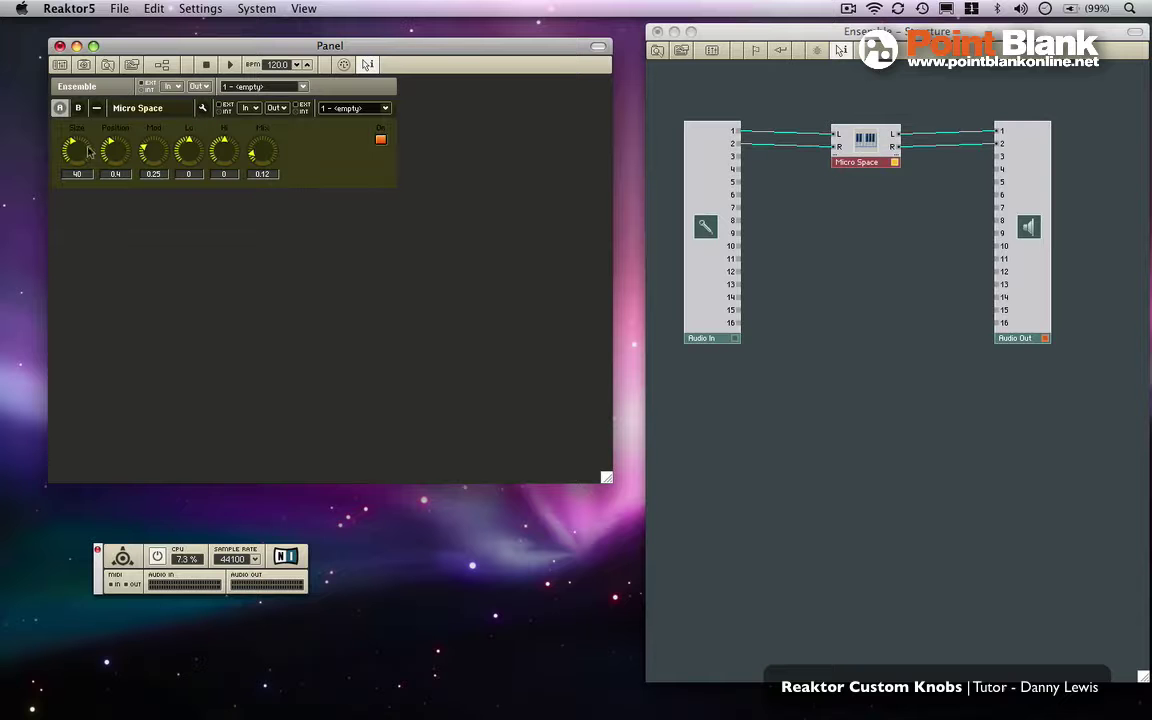
- Retune Micro Space to Size 35, Position 0.42, raised Mod/Lo/Hi and Mix 0.33, then Save Ensemble As
{"action": "left_click_drag", "start_coordinate": [88, 150], "coordinate": [171, 116]}
{"action": "left_click_drag", "start_coordinate": [220, 155], "coordinate": [262, 140]}
{"action": "left_click", "coordinate": [887, 183]}
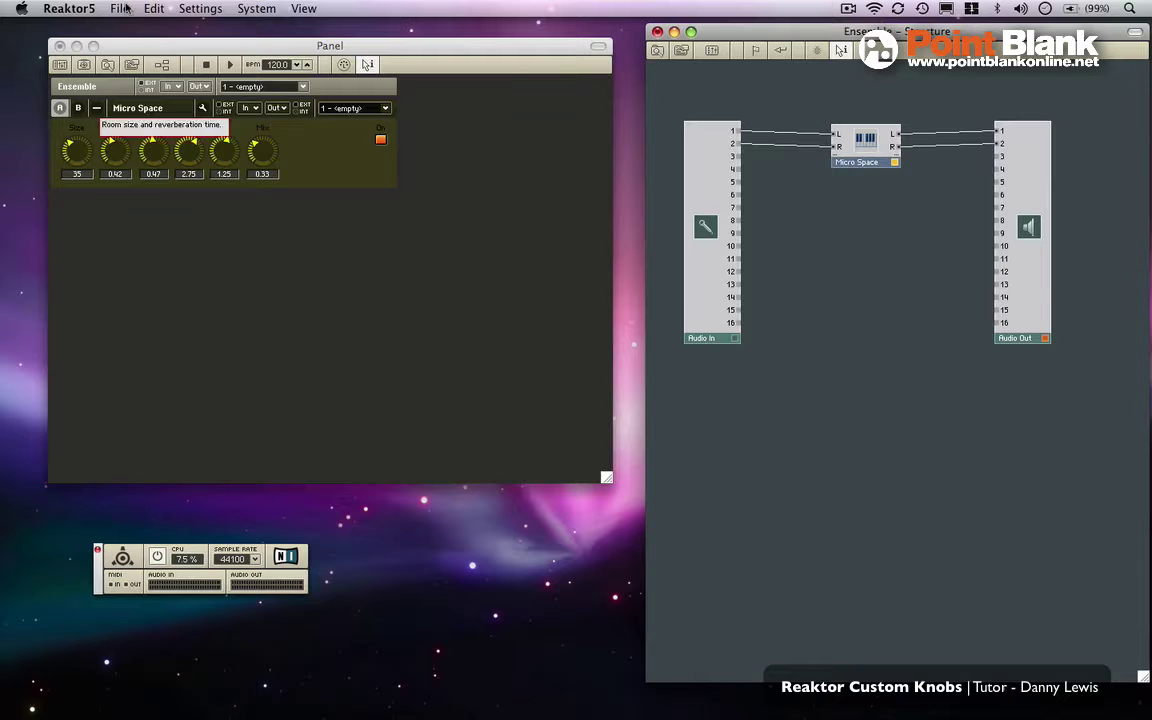
{"action": "left_click", "coordinate": [121, 8]}
{"action": "left_click", "coordinate": [168, 58]}
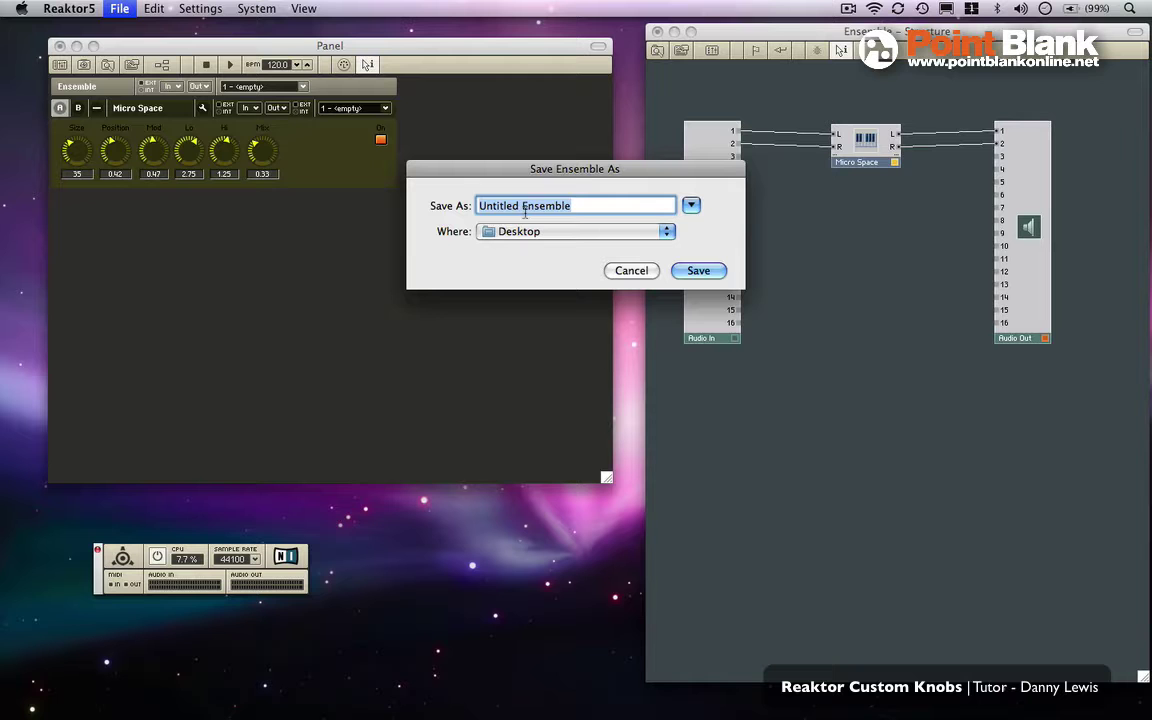
- Name the ensemble 'custom button microspace' and save it to the Desktop
{"action": "type", "text": "custom button"}
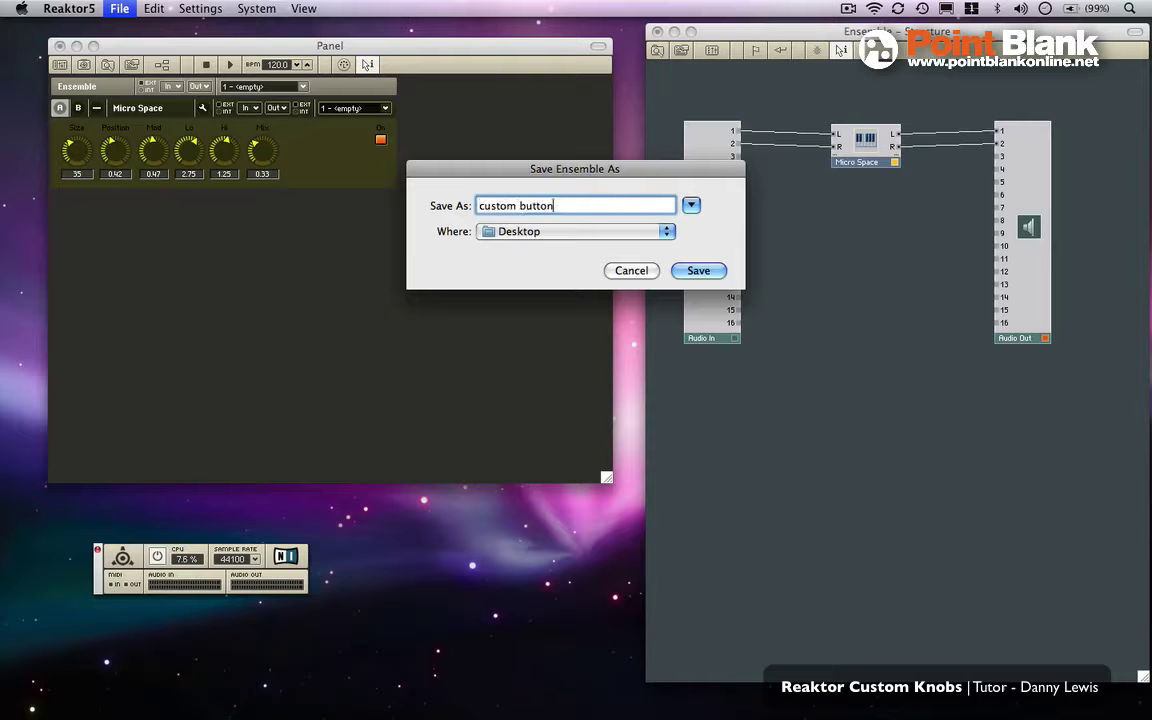
{"action": "type", "text": " microspace"}
{"action": "key", "text": "Return"}
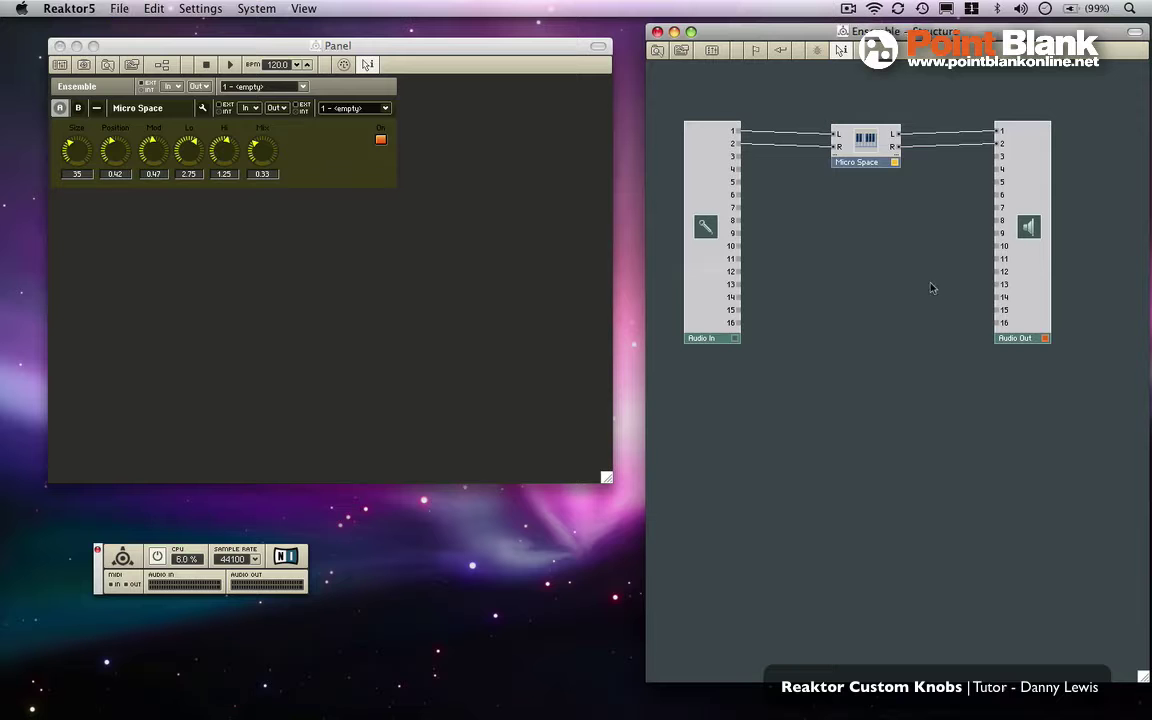
- Open custom button microspace.ens from the Desktop via File > Open
{"action": "left_click", "coordinate": [119, 8]}
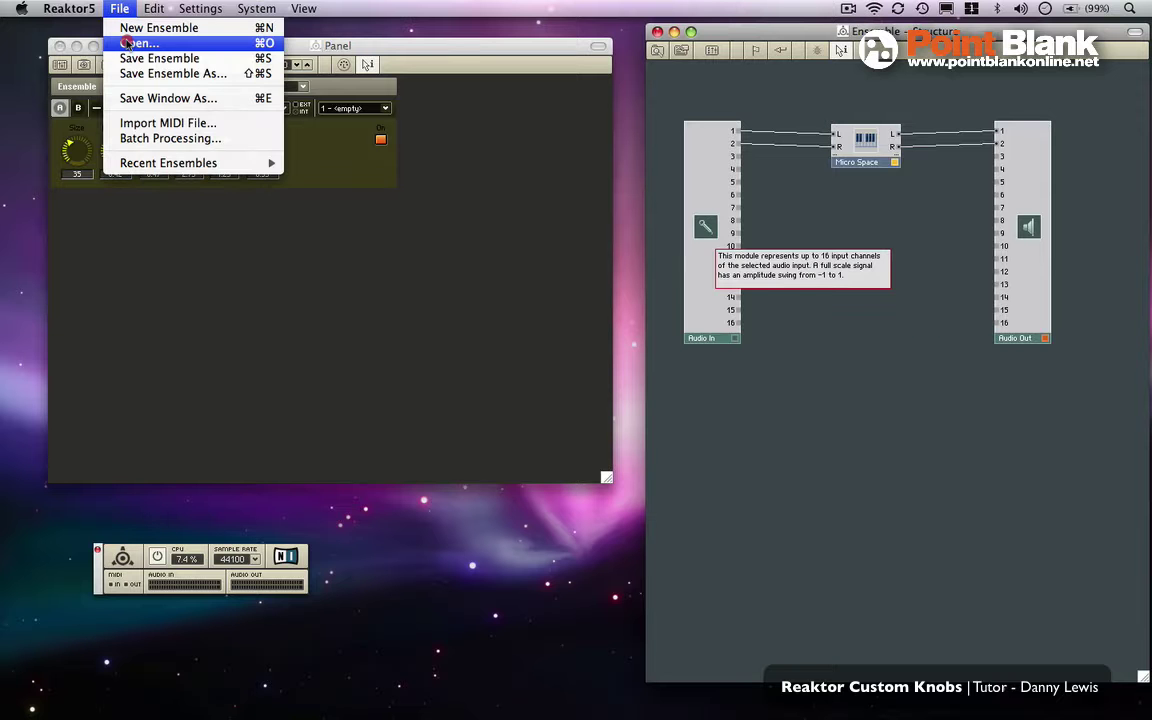
{"action": "left_click", "coordinate": [127, 43]}
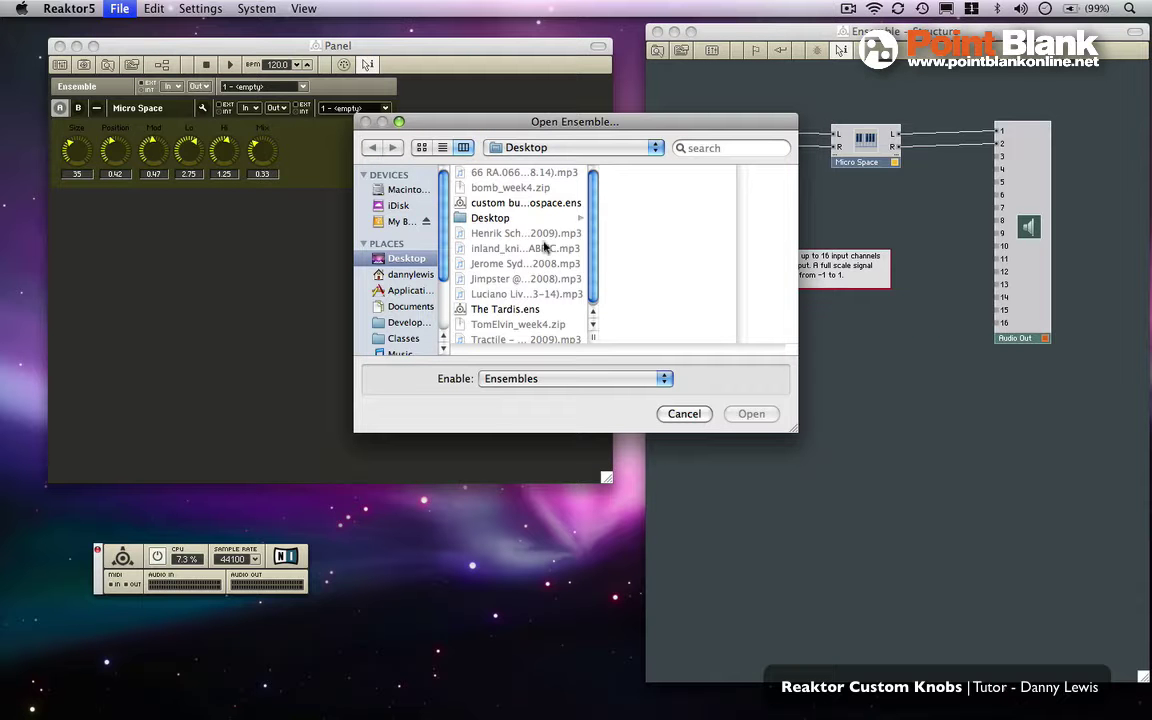
{"action": "left_click", "coordinate": [470, 204]}
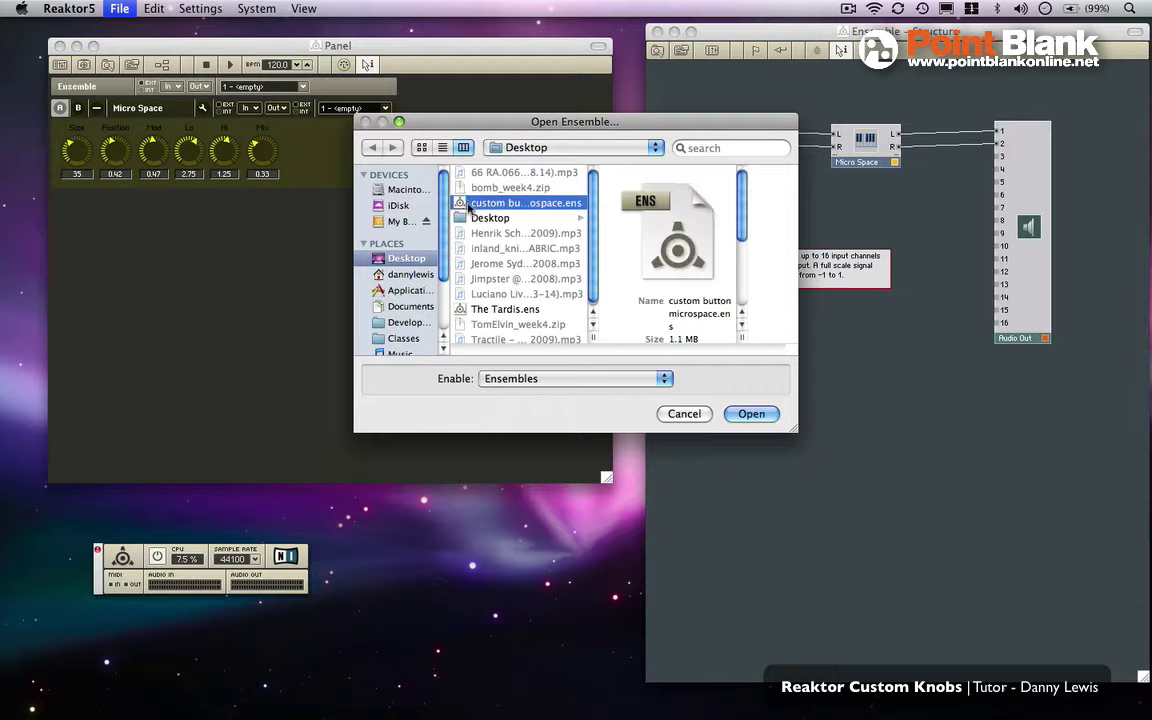
{"action": "double_click", "coordinate": [470, 204]}
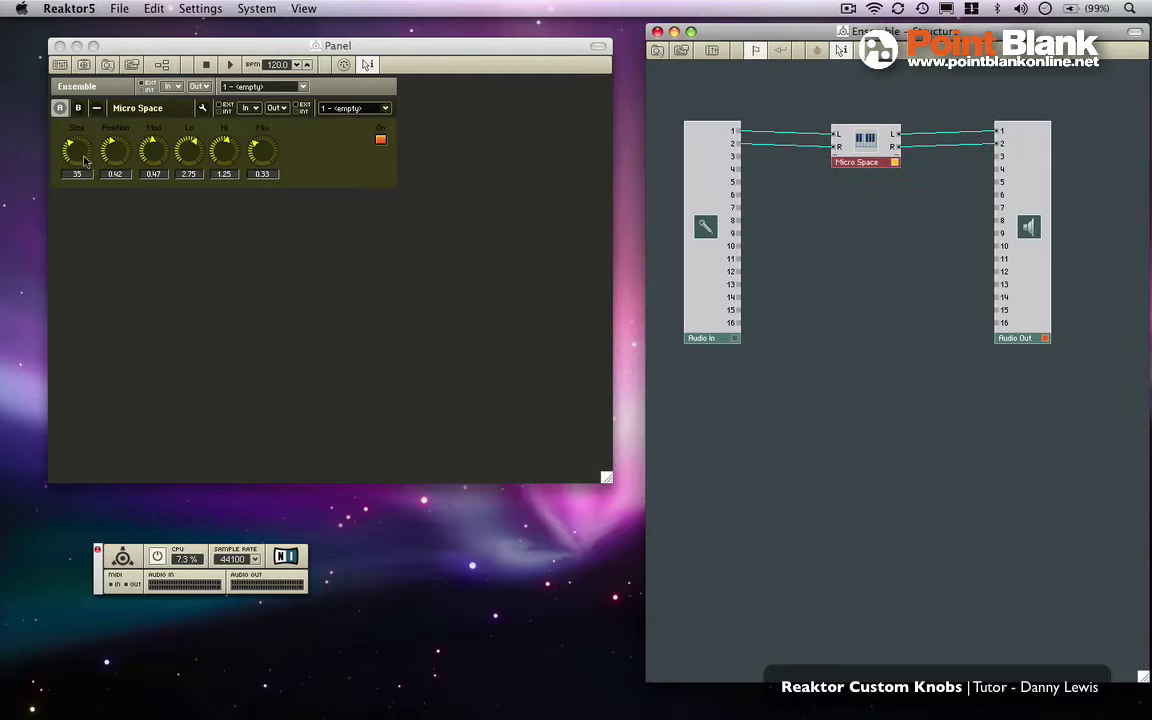
- Open the Size knob's properties and check its Skin Bitmap list for Knob Uni
{"action": "left_click", "coordinate": [85, 160]}
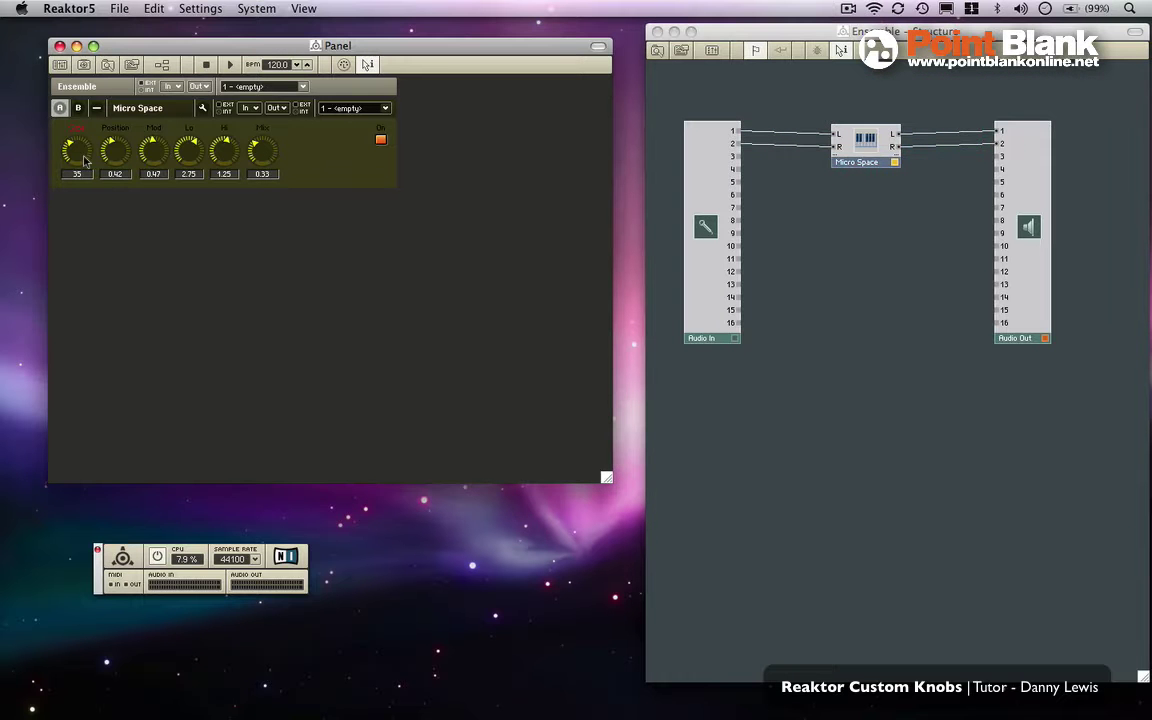
{"action": "double_click", "coordinate": [85, 160]}
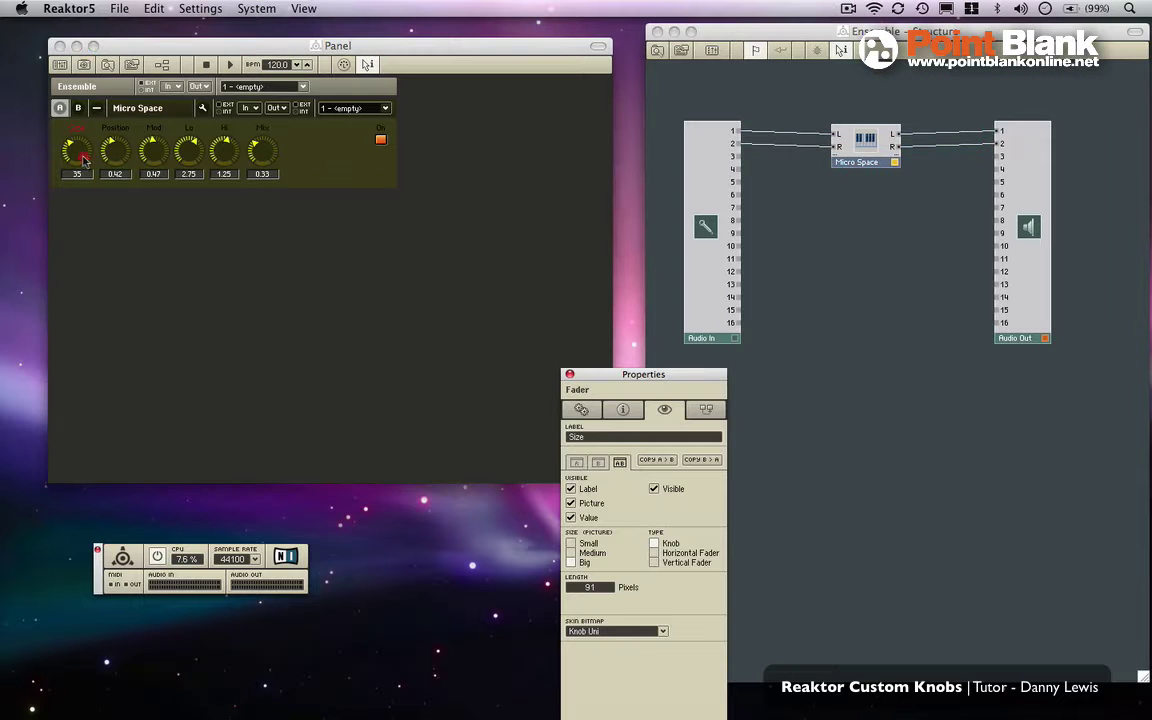
{"action": "left_click", "coordinate": [662, 631]}
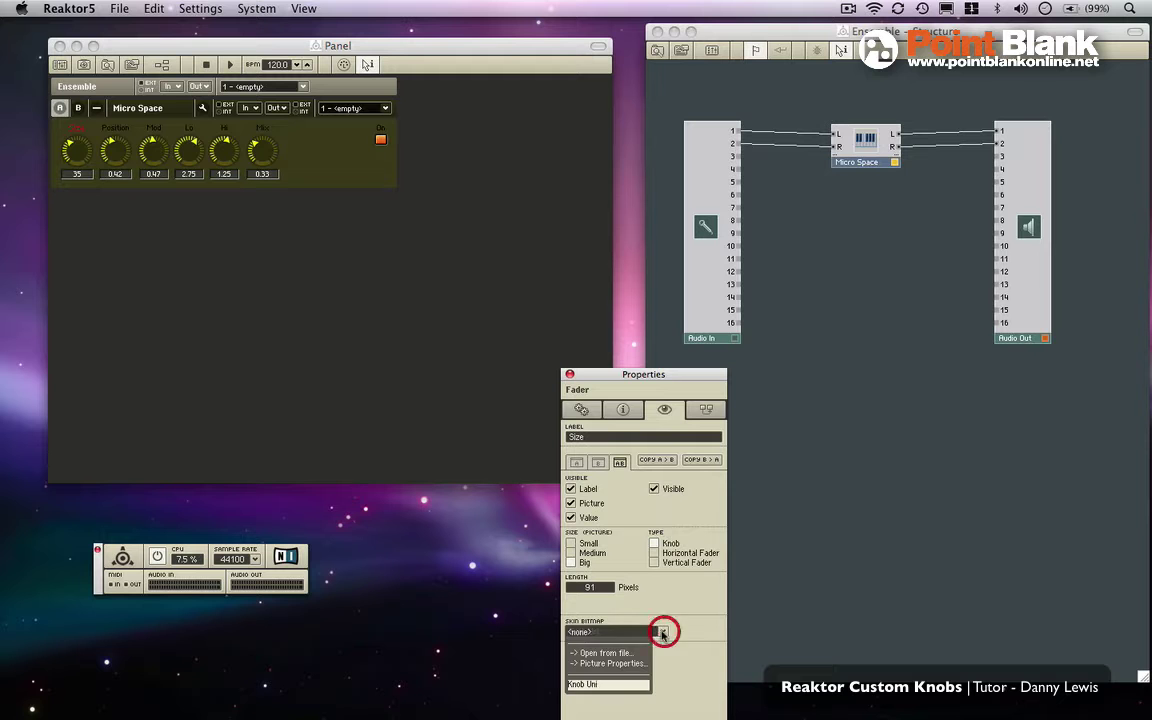